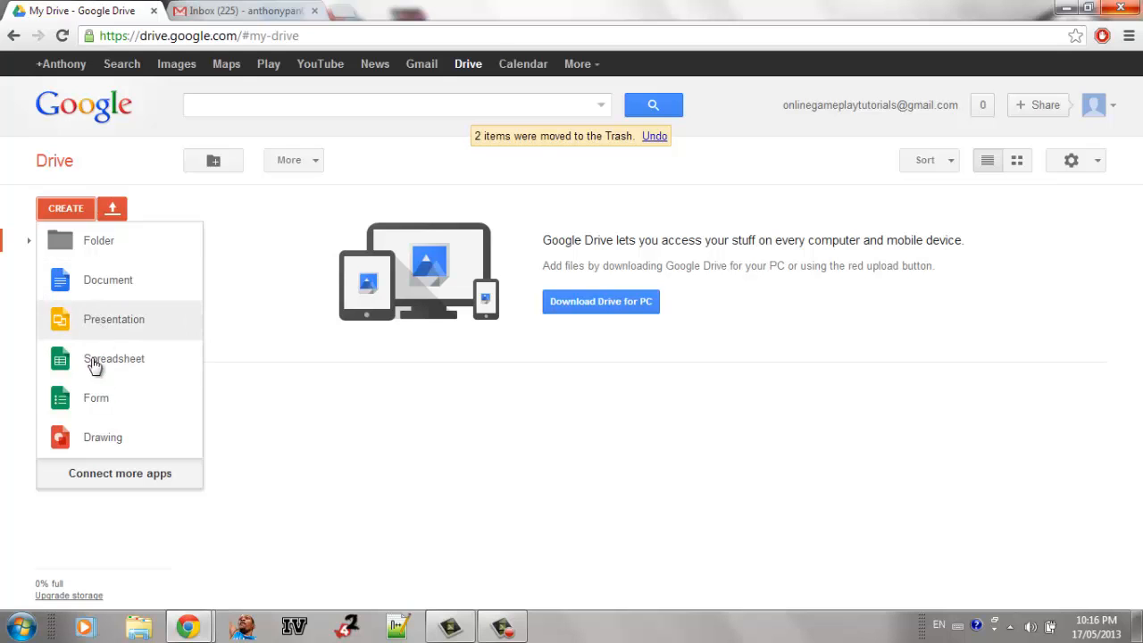
Step: Create a new form, look through the available themes and accept the Default theme with the title Untitled Form
{"action": "left_click", "coordinate": [95, 400]}
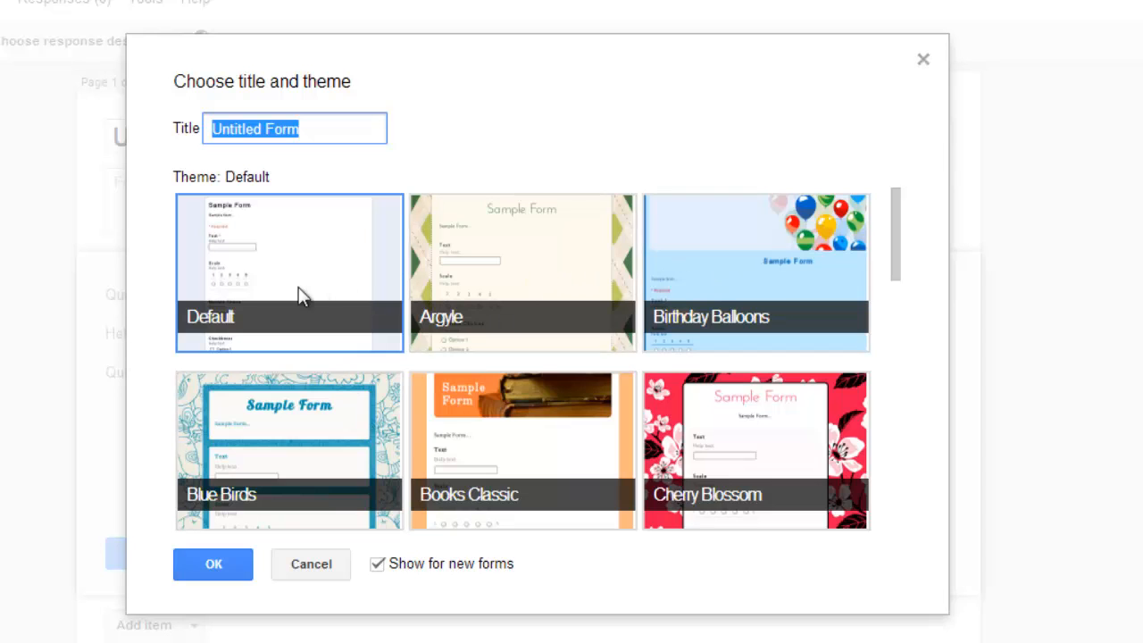
{"action": "scroll", "coordinate": [893, 276], "scroll_direction": "down", "scroll_amount": 4}
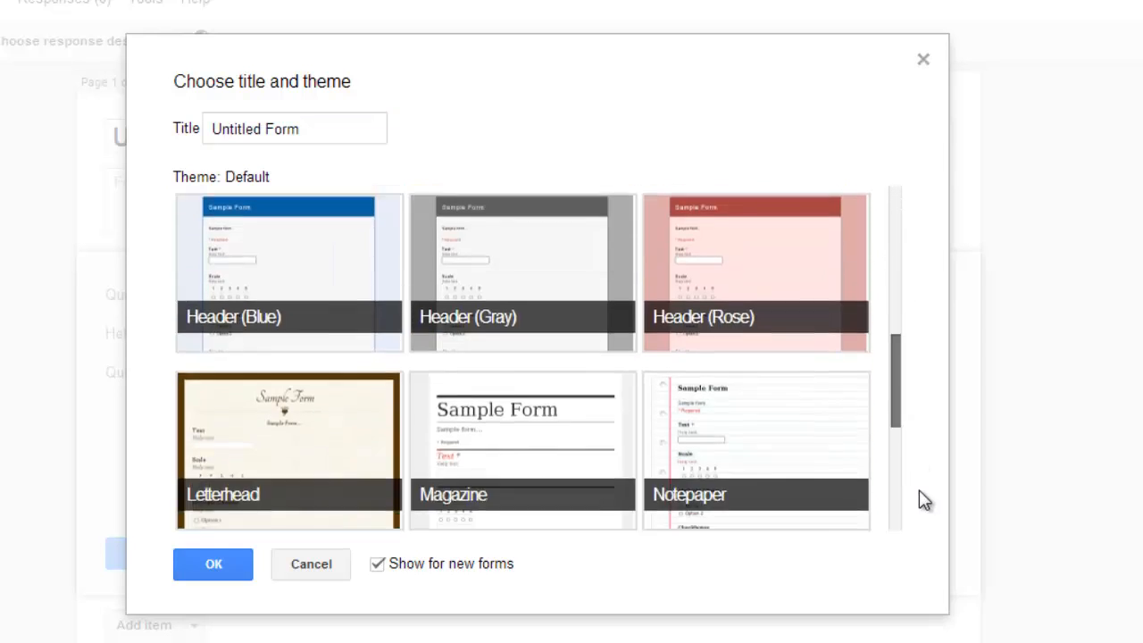
{"action": "scroll", "coordinate": [919, 490], "scroll_direction": "down", "scroll_amount": 3}
{"action": "scroll", "coordinate": [935, 413], "scroll_direction": "up", "scroll_amount": 10}
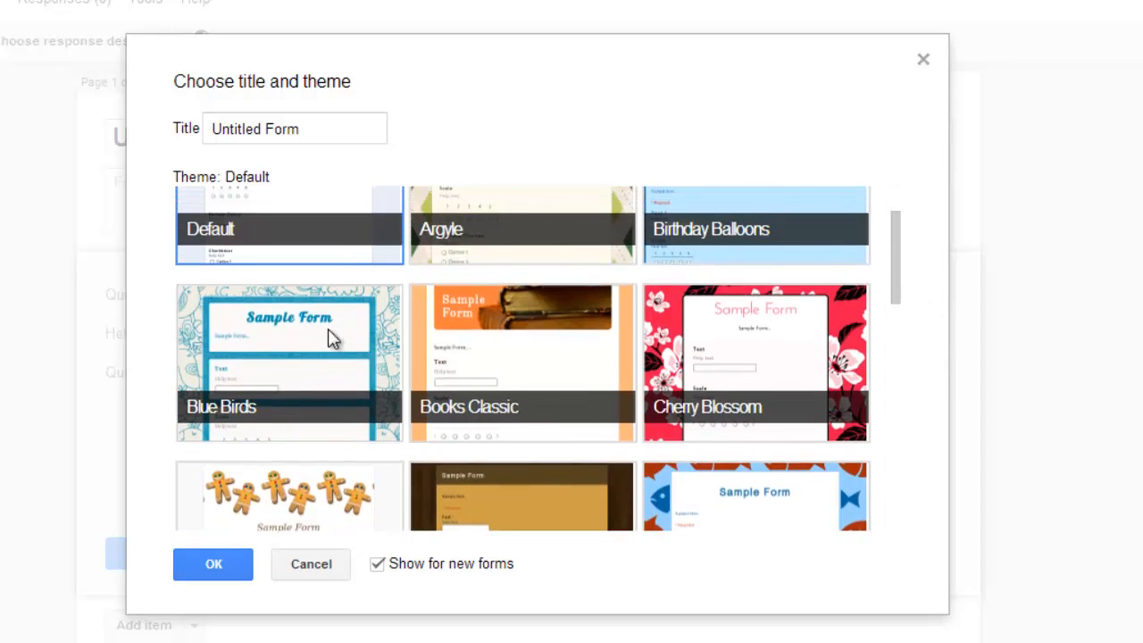
{"action": "scroll", "coordinate": [328, 330], "scroll_direction": "up", "scroll_amount": 1}
{"action": "left_click", "coordinate": [199, 565]}
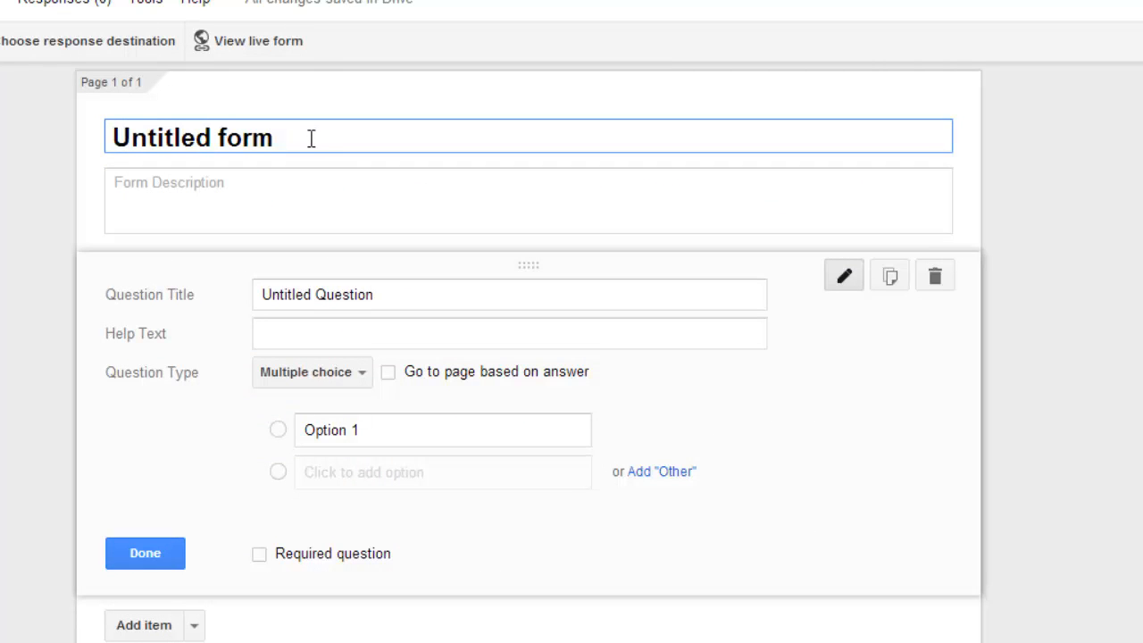
{"action": "left_click_drag", "start_coordinate": [311, 139], "coordinate": [87, 136]}
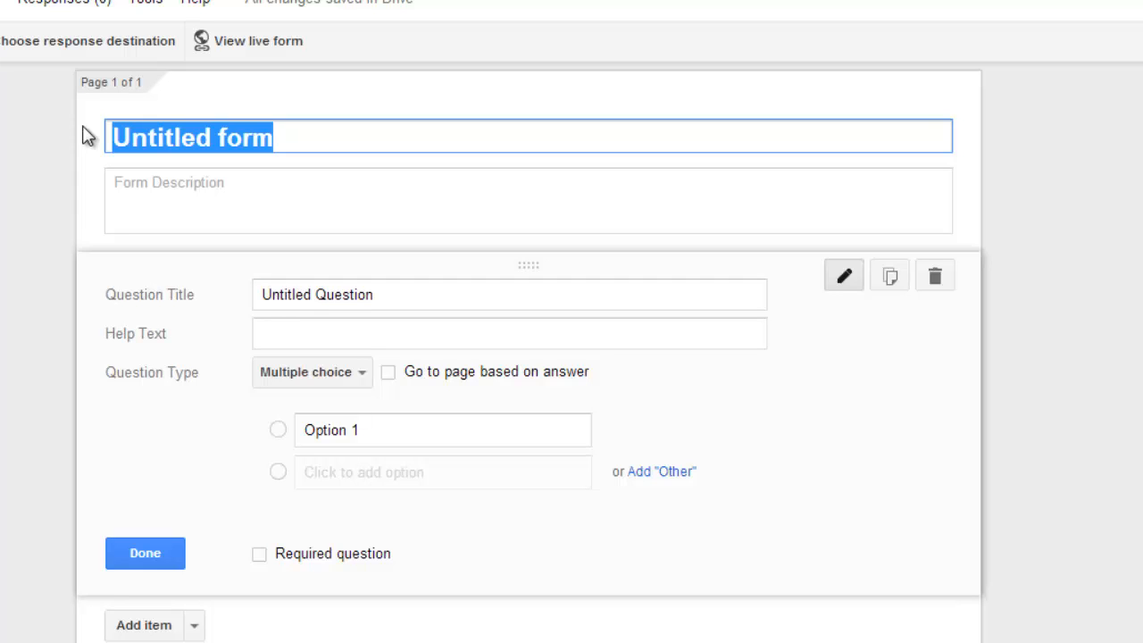
{"action": "key", "text": "BackSpace"}
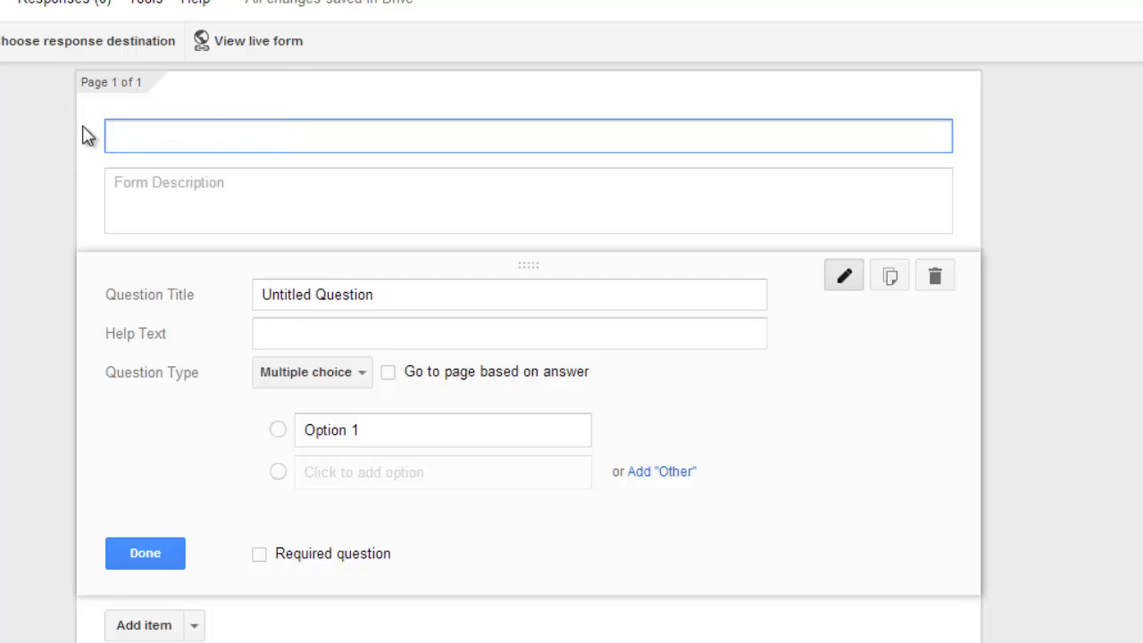
{"action": "left_click", "coordinate": [83, 127]}
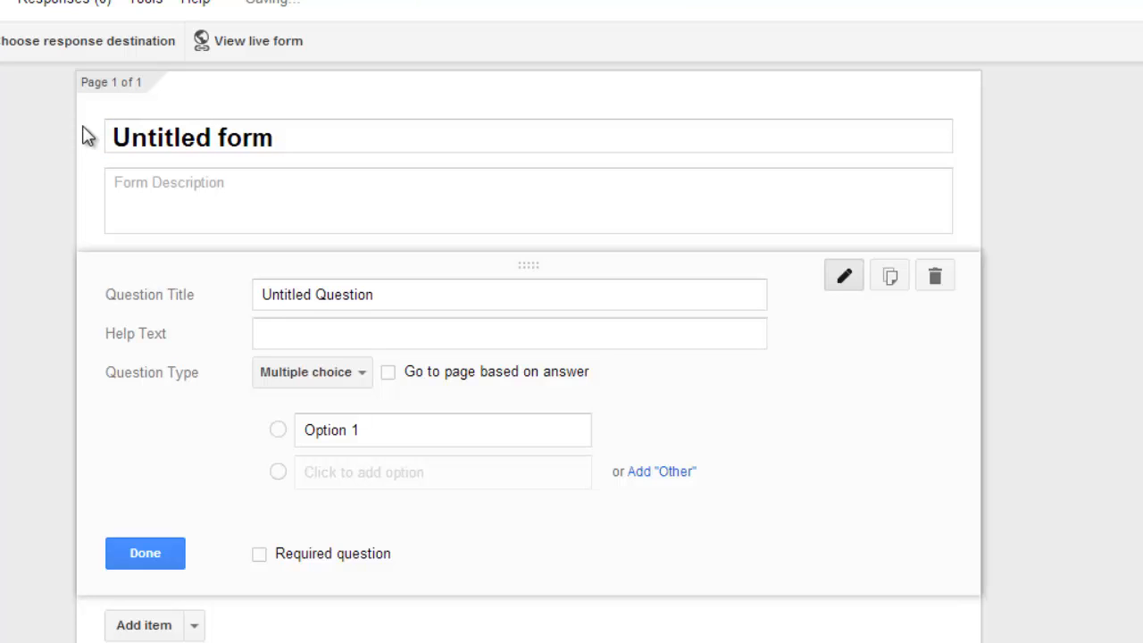
Step: Replace the form's title with "Youtube questions"
{"action": "left_click", "coordinate": [348, 141]}
{"action": "key", "text": "ctrl+a"}
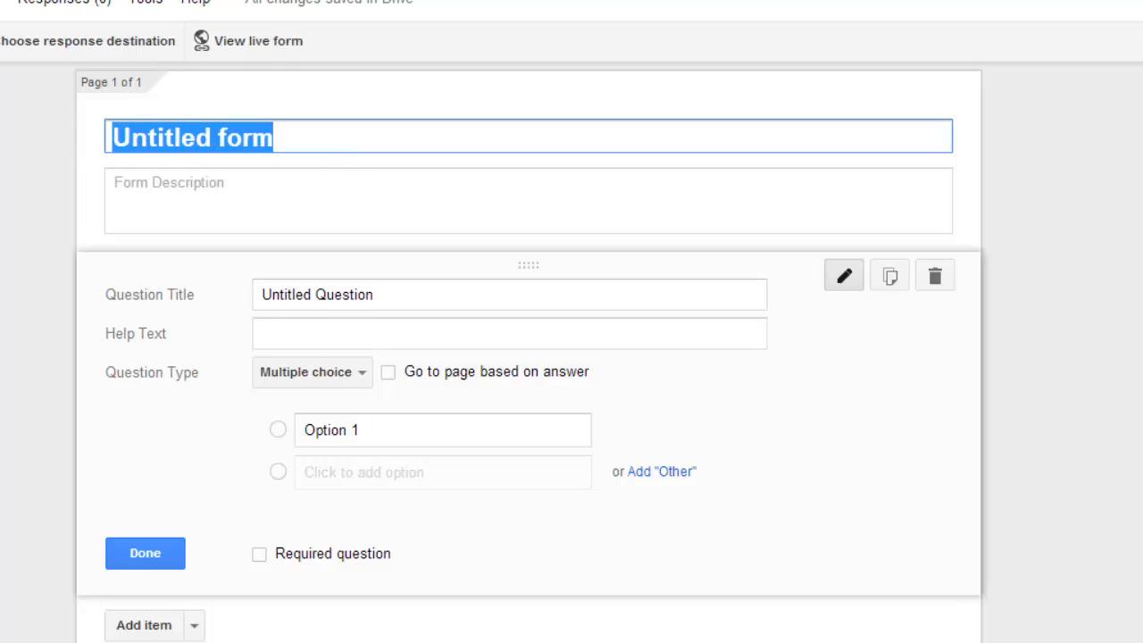
{"action": "type", "text": "Youtube "}
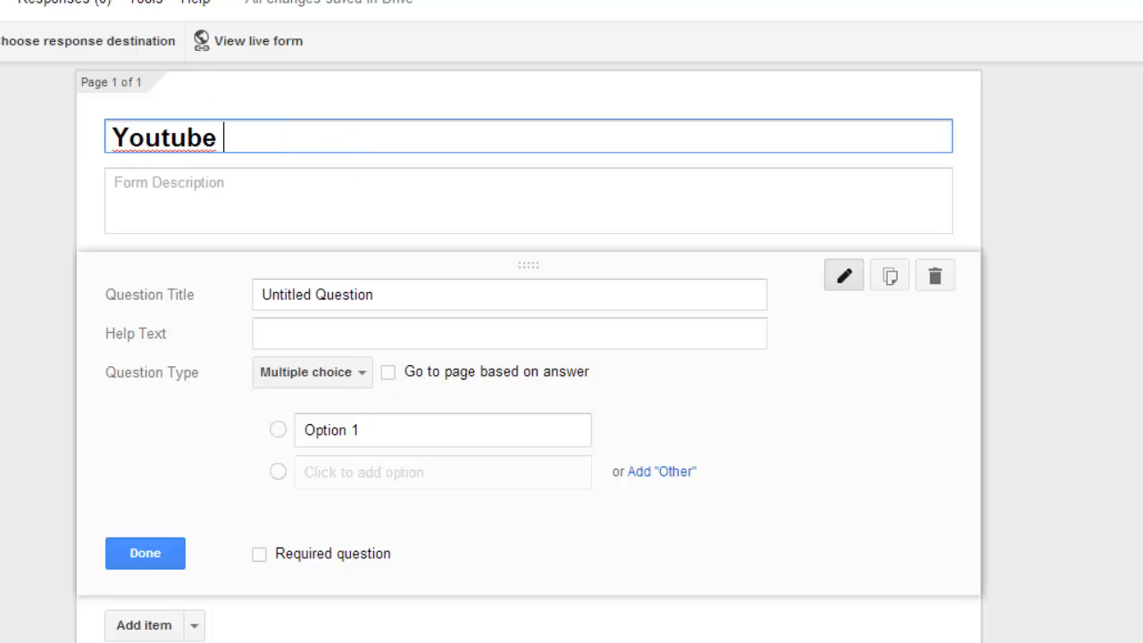
{"action": "type", "text": "questions"}
Step: Set the first question's title to "Who is your favourite youtuber?"
{"action": "left_click", "coordinate": [401, 294]}
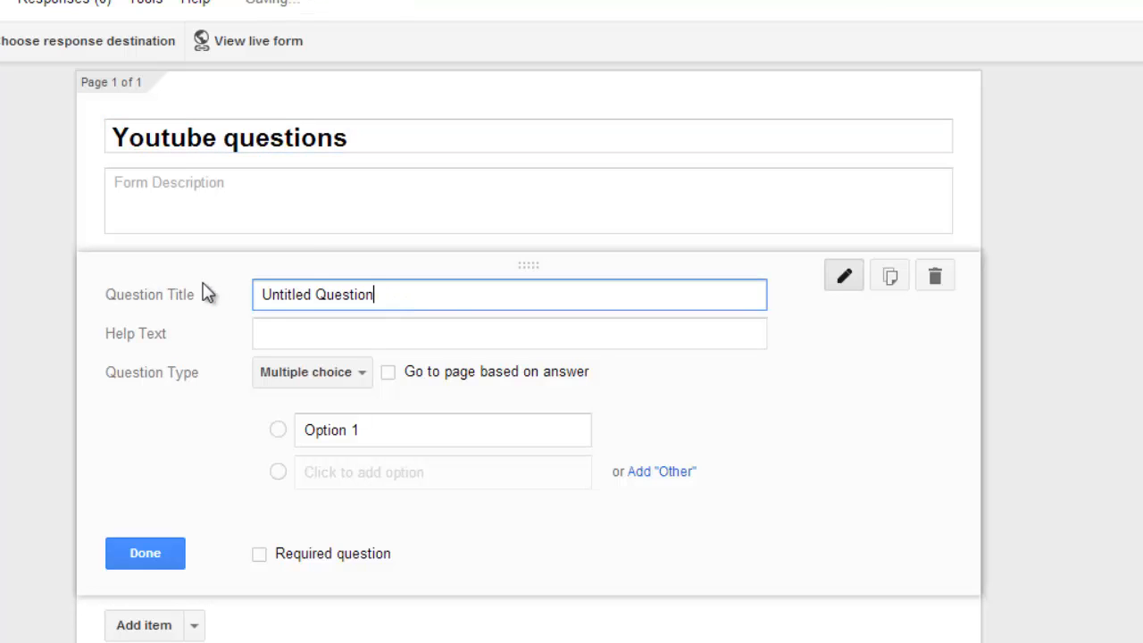
{"action": "key", "text": "ctrl+a"}
{"action": "key", "text": "BackSpace"}
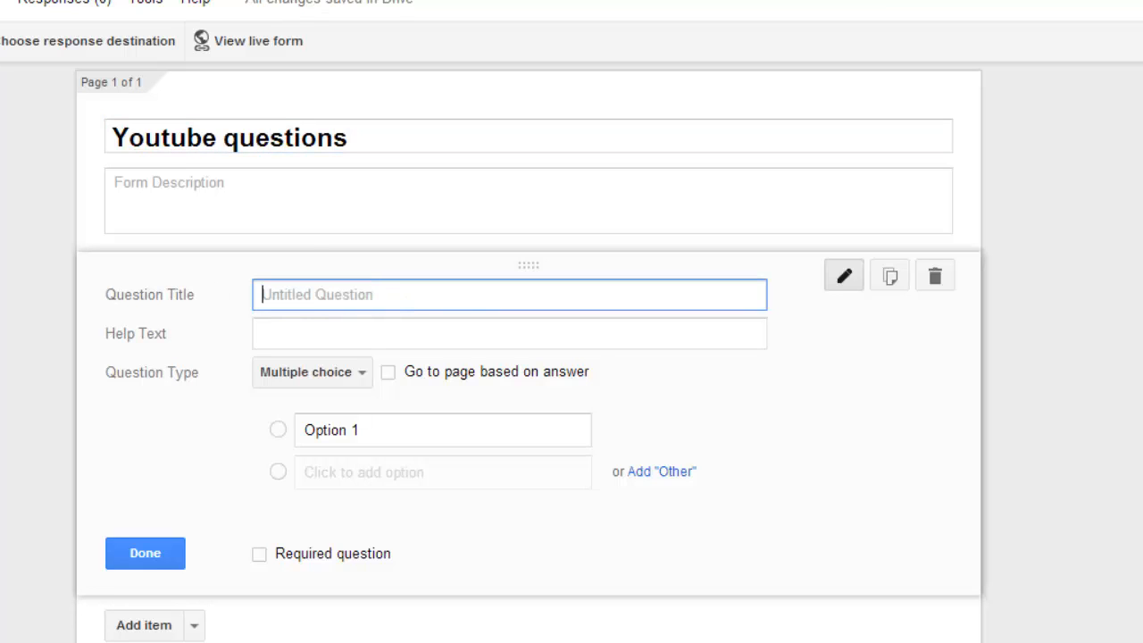
{"action": "type", "text": "Who is your favour"}
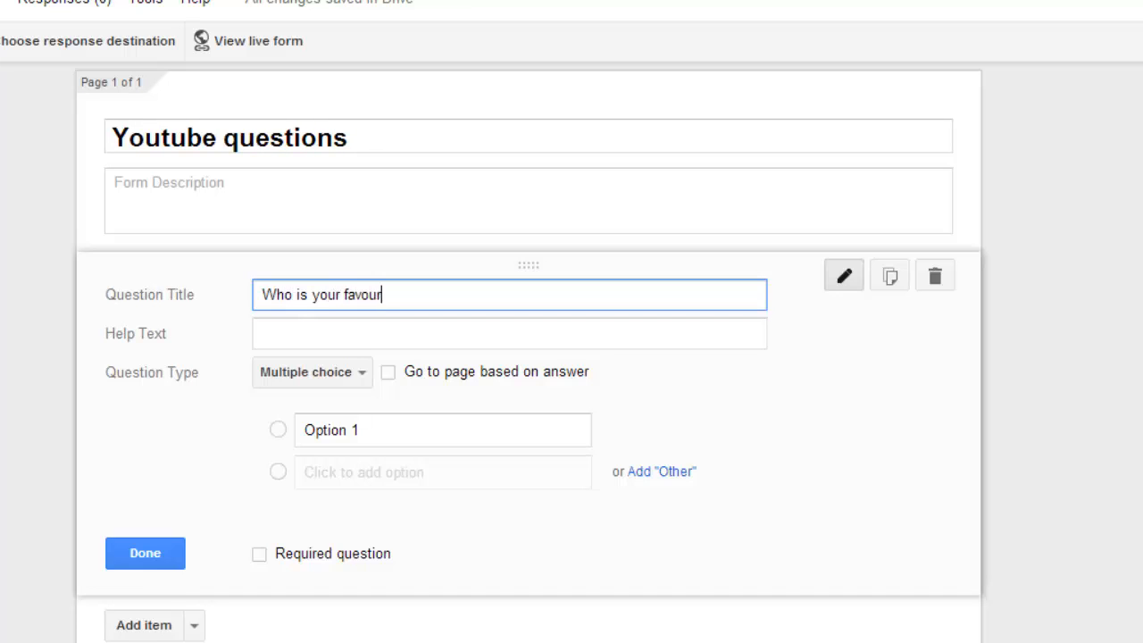
{"action": "type", "text": "ite "}
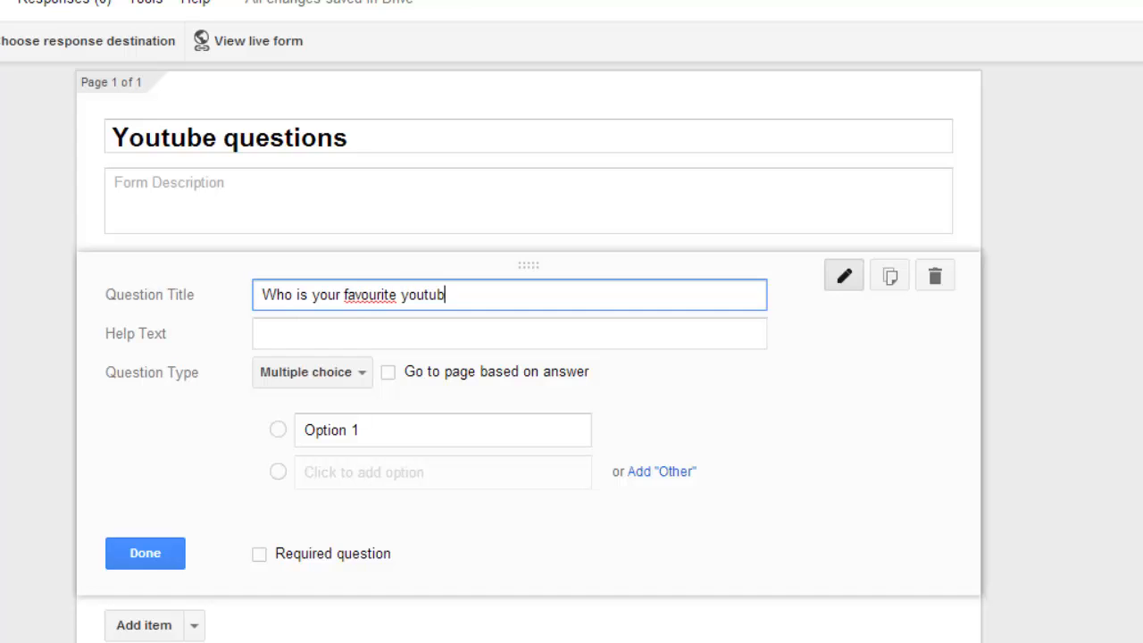
{"action": "type", "text": "youtuber"}
{"action": "left_click", "coordinate": [331, 333]}
{"action": "left_click_drag", "start_coordinate": [462, 294], "coordinate": [189, 294]}
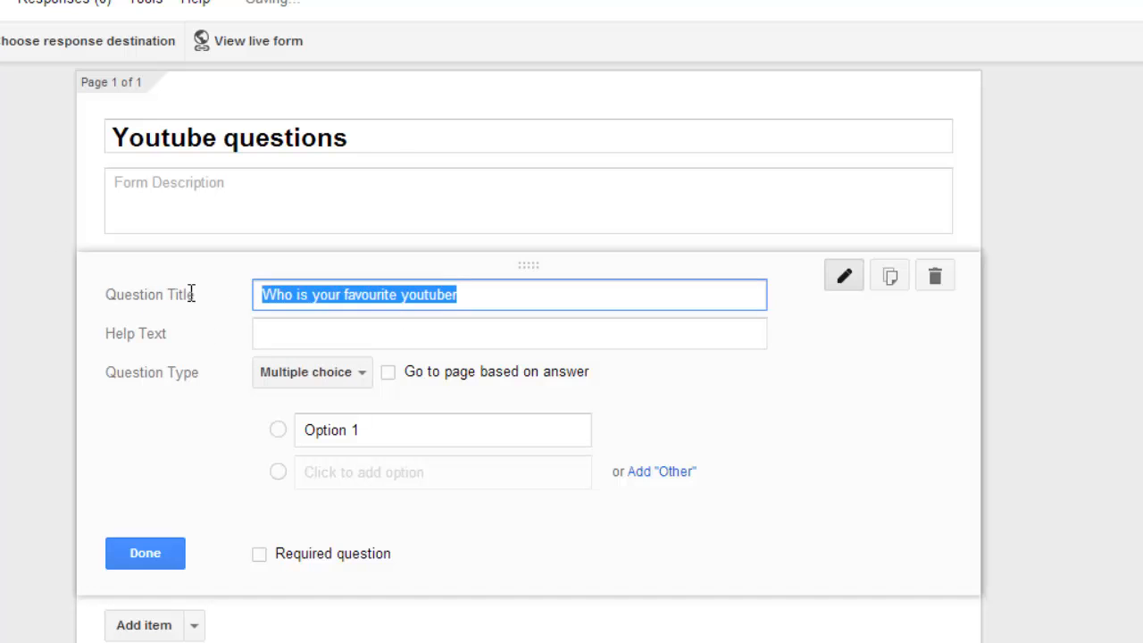
{"action": "left_click", "coordinate": [470, 304]}
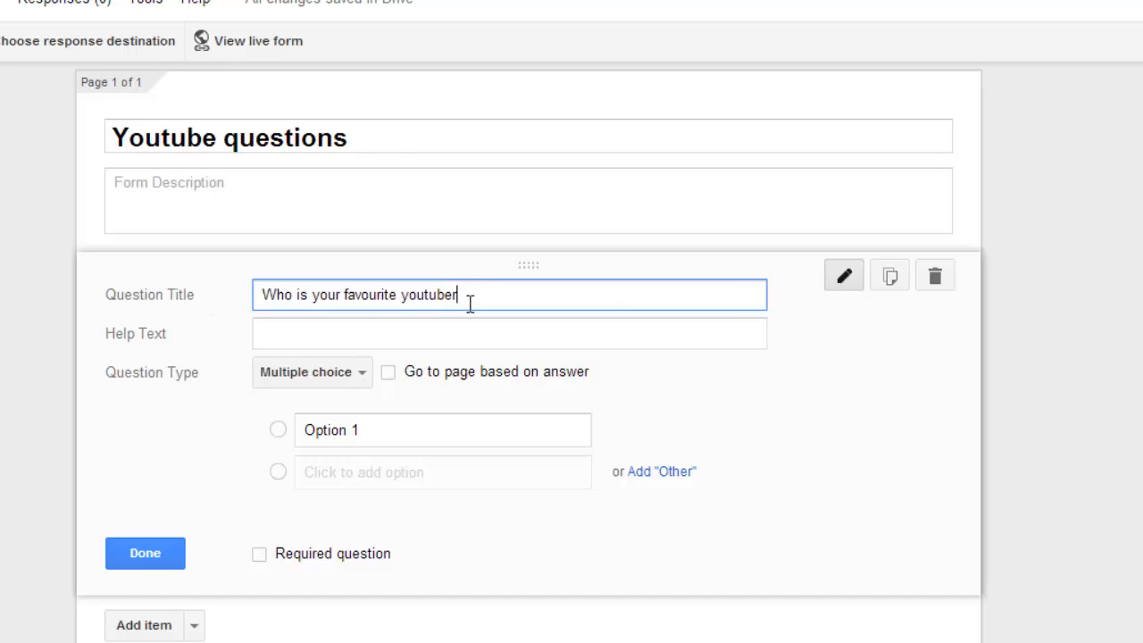
{"action": "type", "text": "?"}
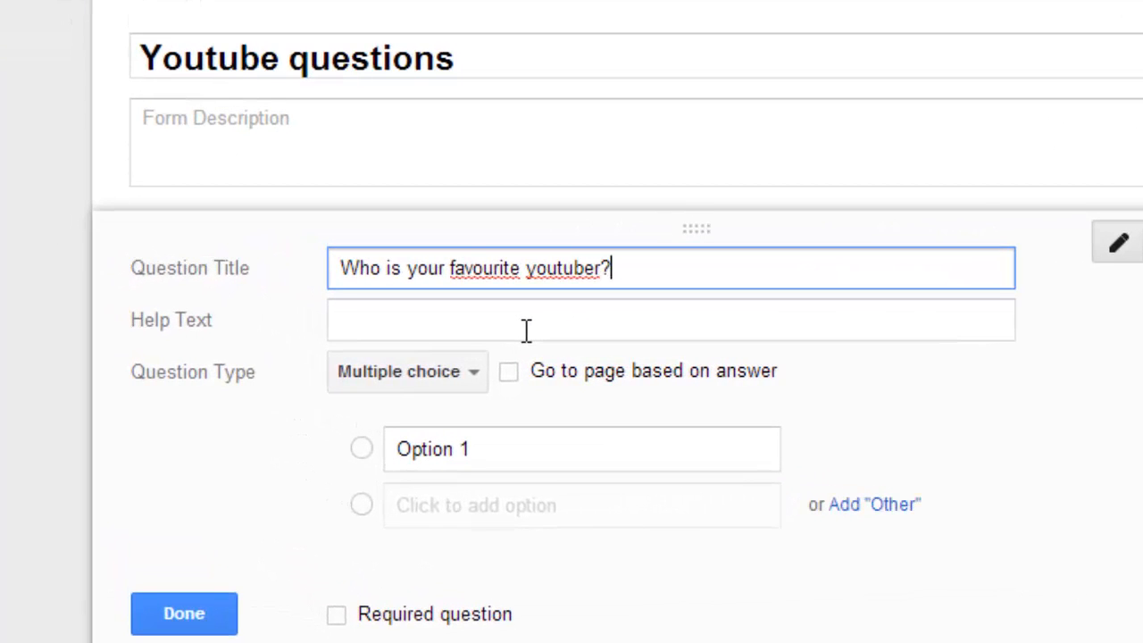
Step: Choose Multiple choice as the first question's type and enter "nigahiga" as its first option
{"action": "scroll", "coordinate": [377, 306], "scroll_direction": "down", "scroll_amount": 1}
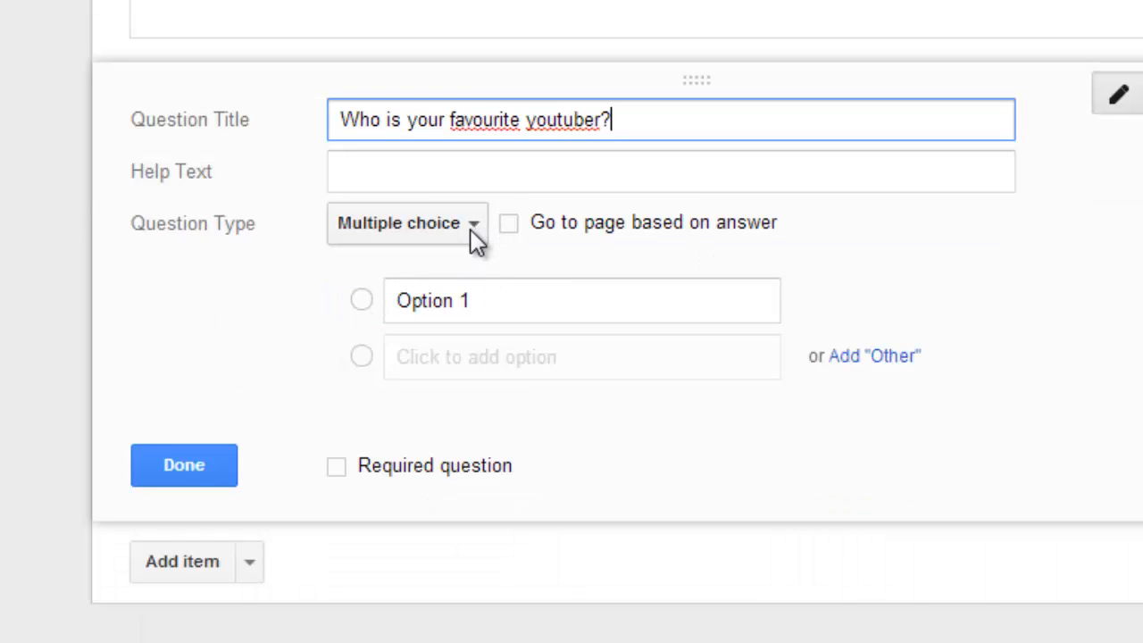
{"action": "left_click", "coordinate": [471, 230]}
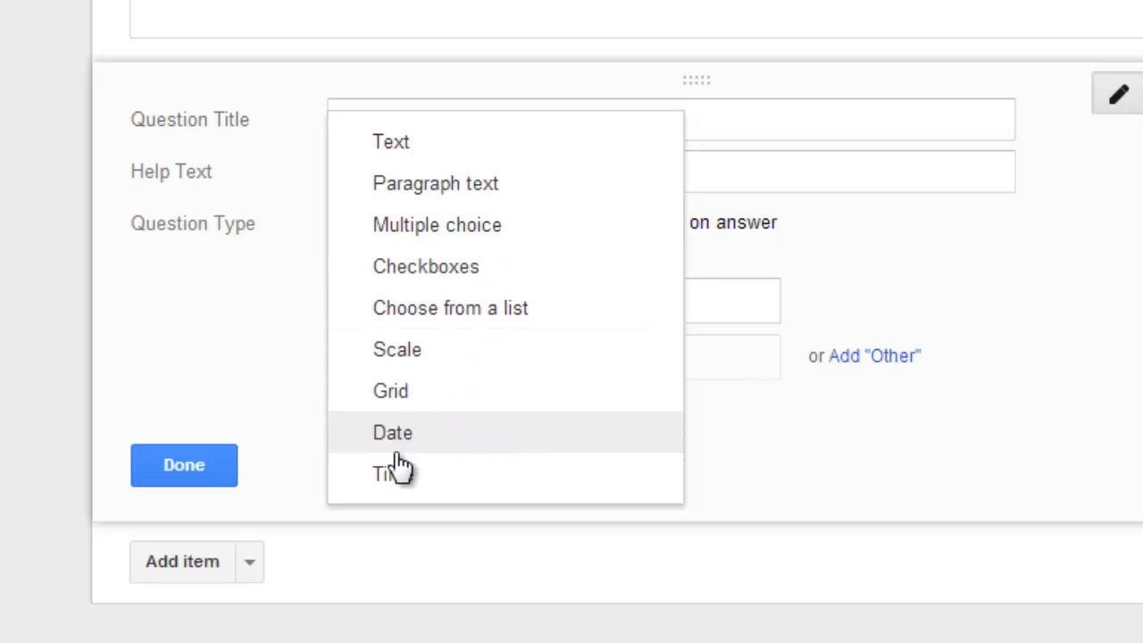
{"action": "left_click", "coordinate": [492, 230]}
{"action": "left_click", "coordinate": [550, 307]}
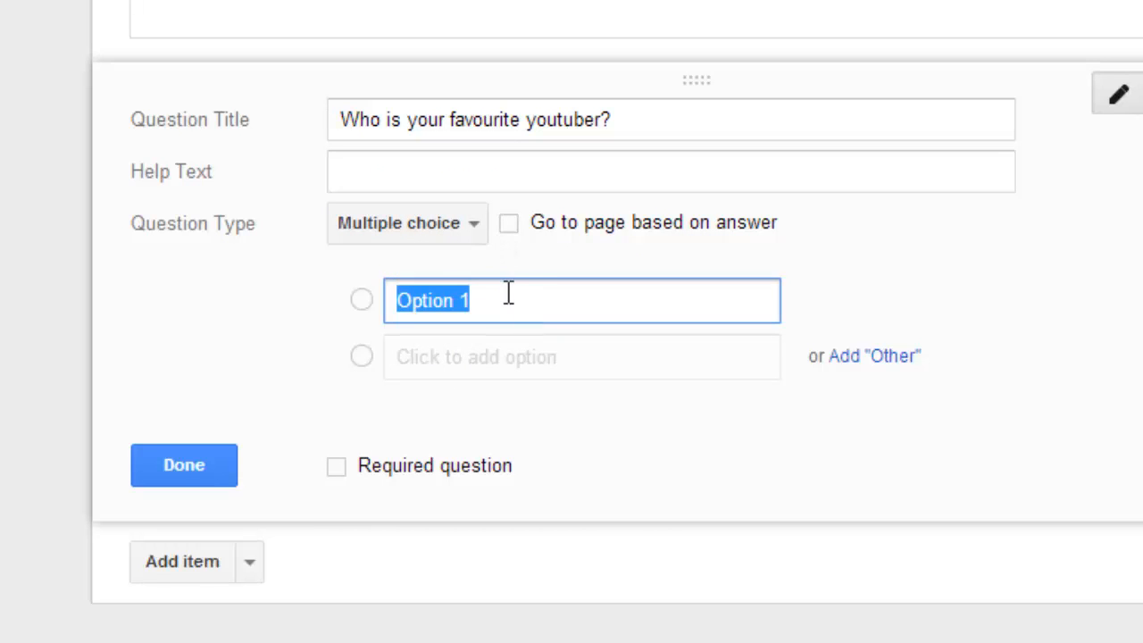
{"action": "type", "text": "nigahi"}
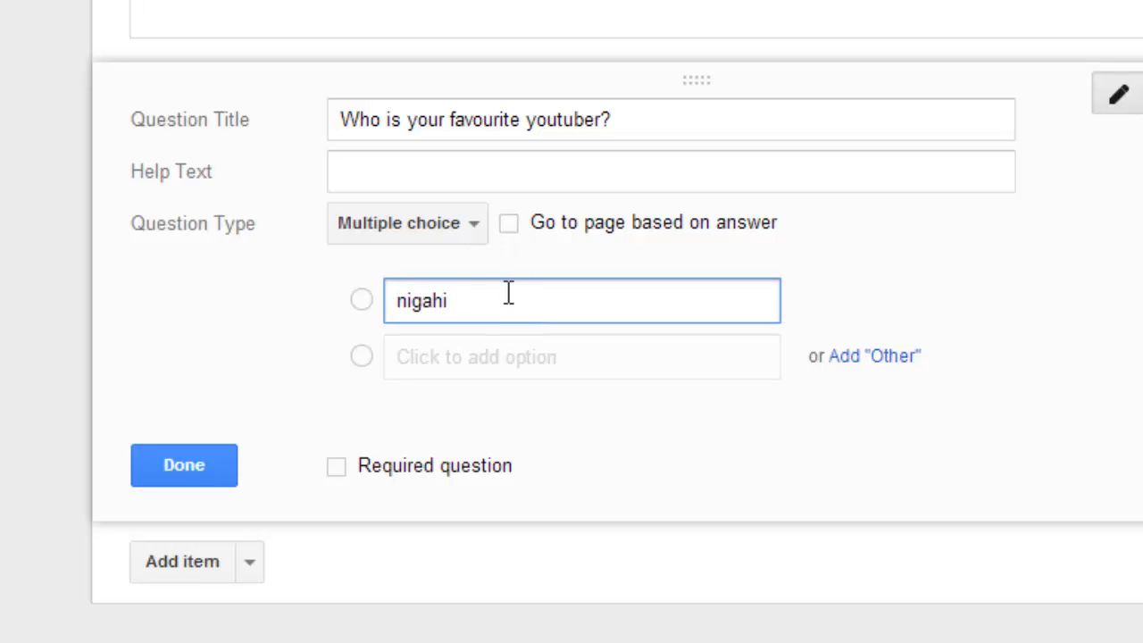
{"action": "type", "text": "ga"}
Step: Add "kevjumba" as the second option of the favourite youtuber question
{"action": "left_click", "coordinate": [531, 347]}
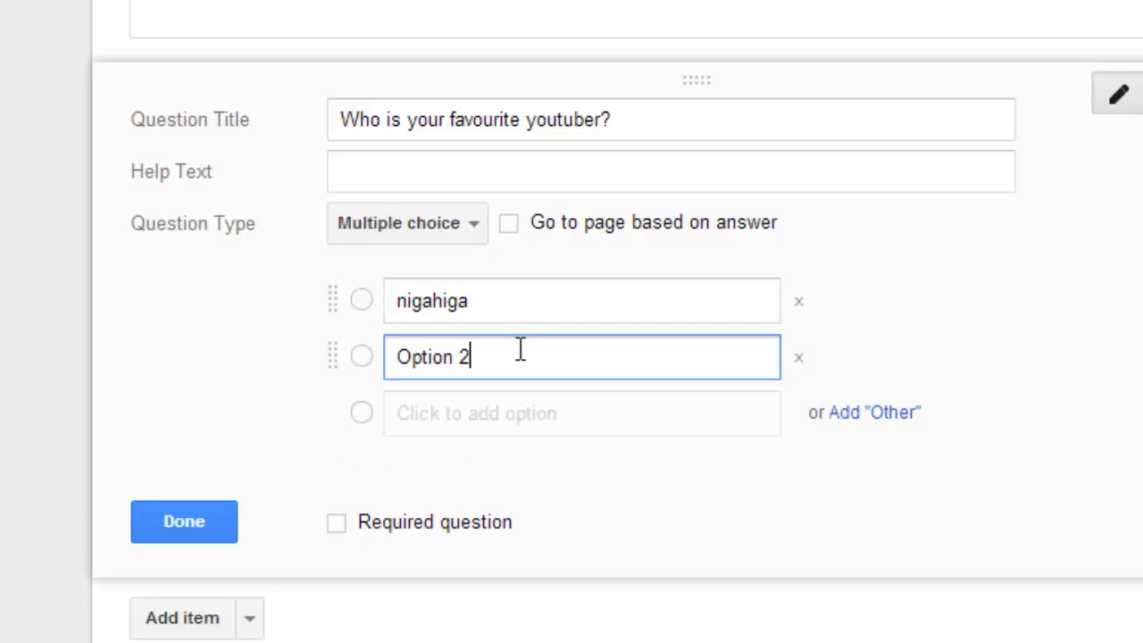
{"action": "key", "text": "BackSpace"}
{"action": "key", "text": "BackSpace"}
{"action": "key", "text": "BackSpace"}
{"action": "key", "text": "BackSpace"}
{"action": "key", "text": "BackSpace"}
{"action": "key", "text": "BackSpace"}
{"action": "key", "text": "BackSpace"}
{"action": "type", "text": "ke"}
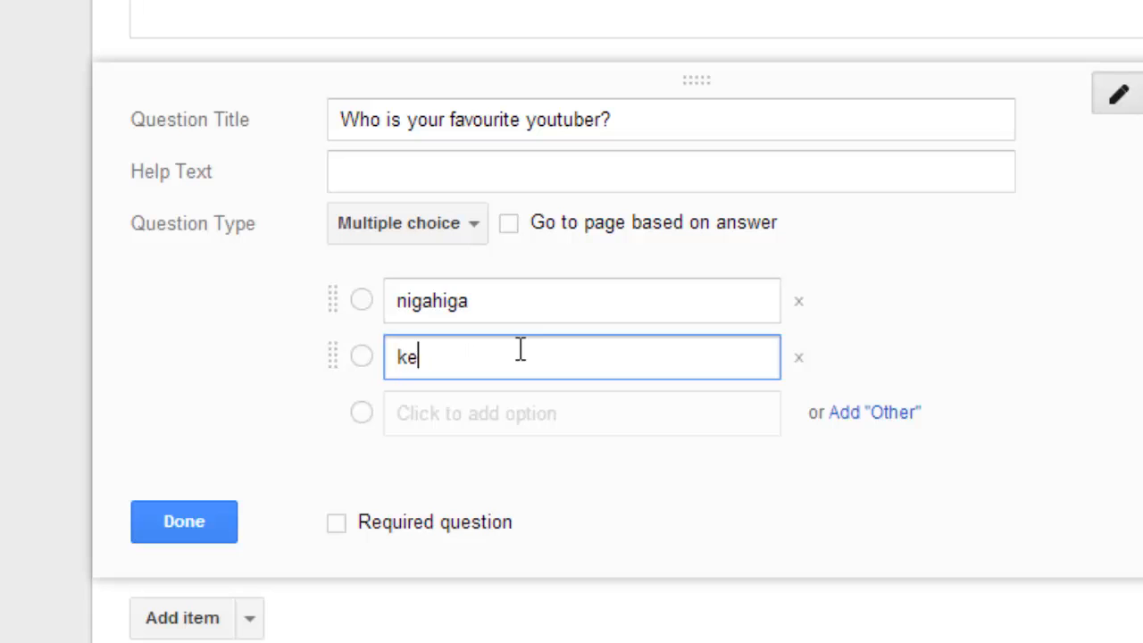
{"action": "type", "text": "vjumba"}
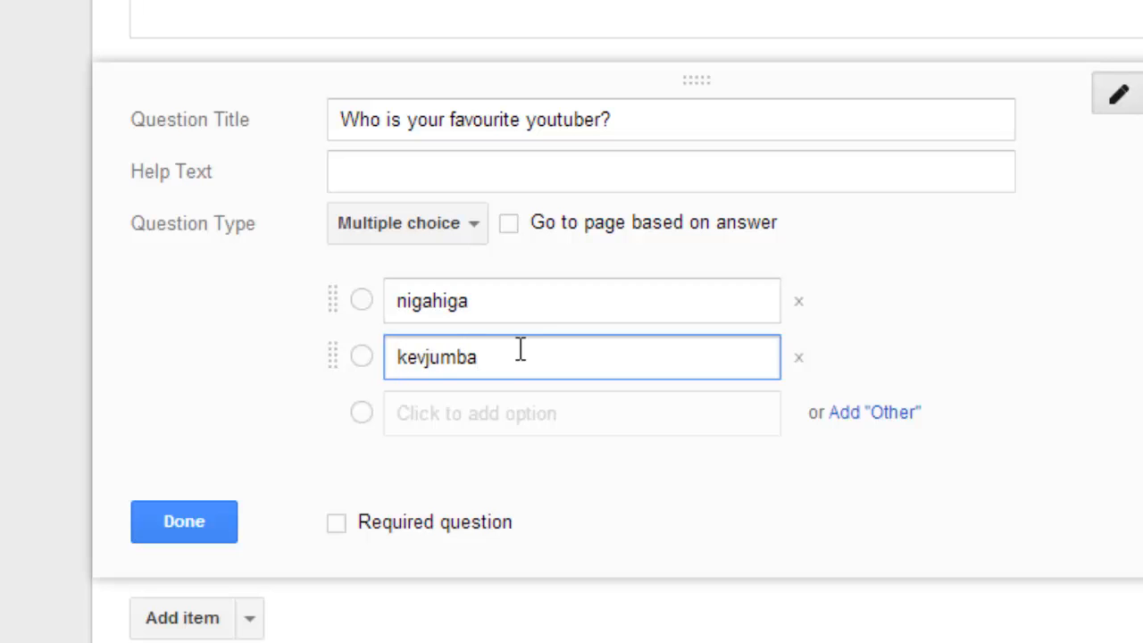
Step: Add "thenewboston" as the third option and make the favourite youtuber question required
{"action": "left_click", "coordinate": [541, 426]}
{"action": "key", "text": "BackSpace"}
{"action": "key", "text": "BackSpace"}
{"action": "key", "text": "BackSpace"}
{"action": "key", "text": "BackSpace"}
{"action": "key", "text": "BackSpace"}
{"action": "key", "text": "BackSpace"}
{"action": "key", "text": "BackSpace"}
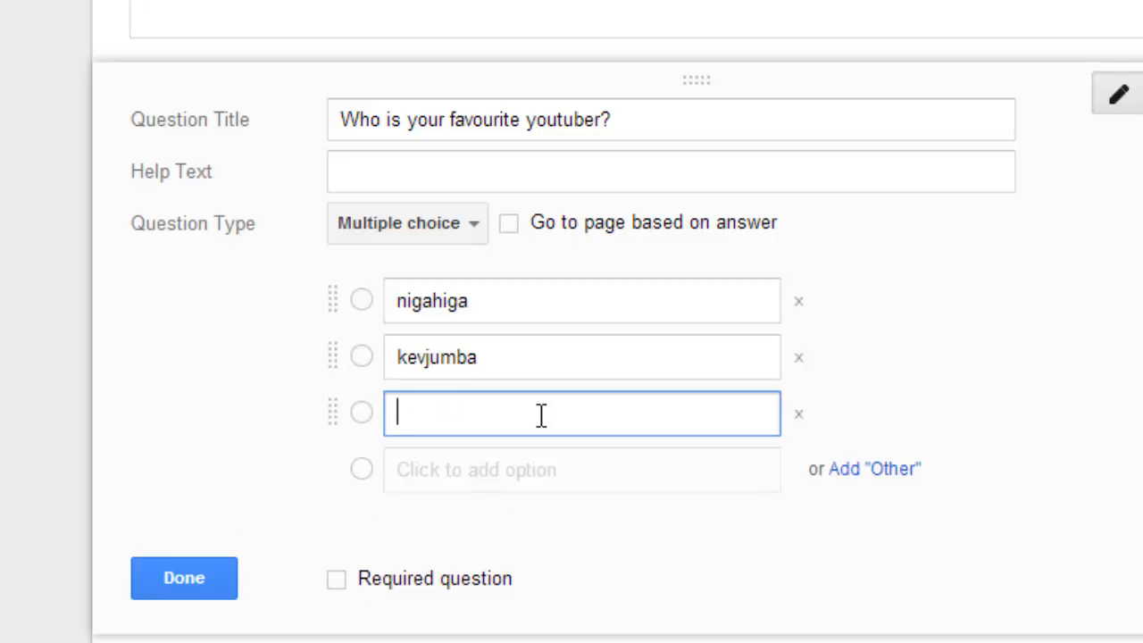
{"action": "type", "text": "thenewboston"}
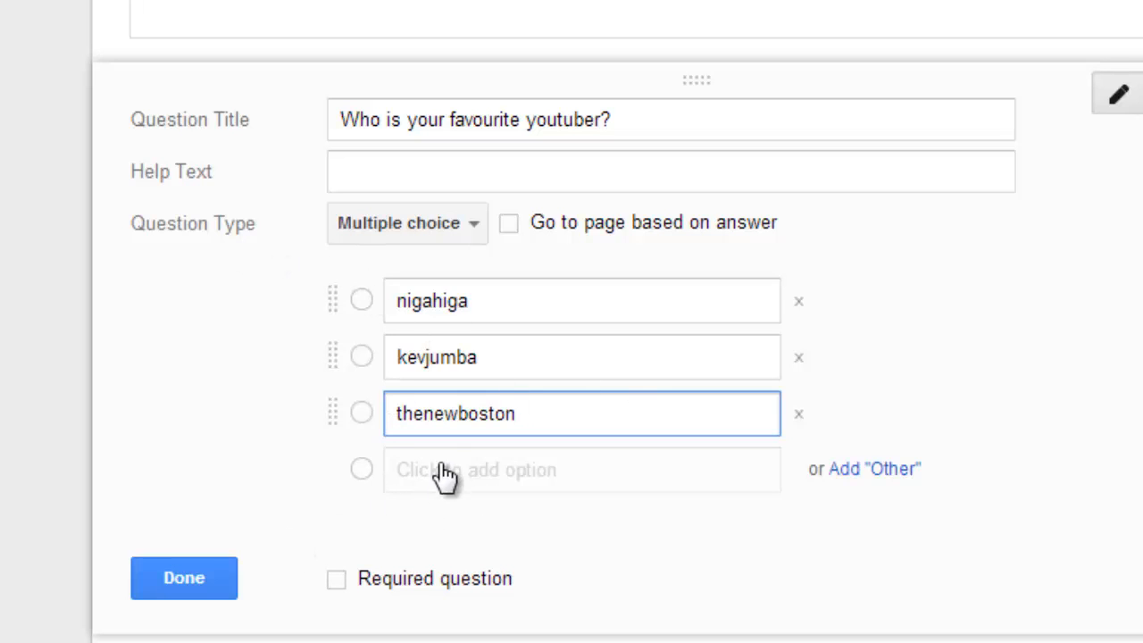
{"action": "left_click", "coordinate": [338, 581]}
{"action": "left_click", "coordinate": [339, 582]}
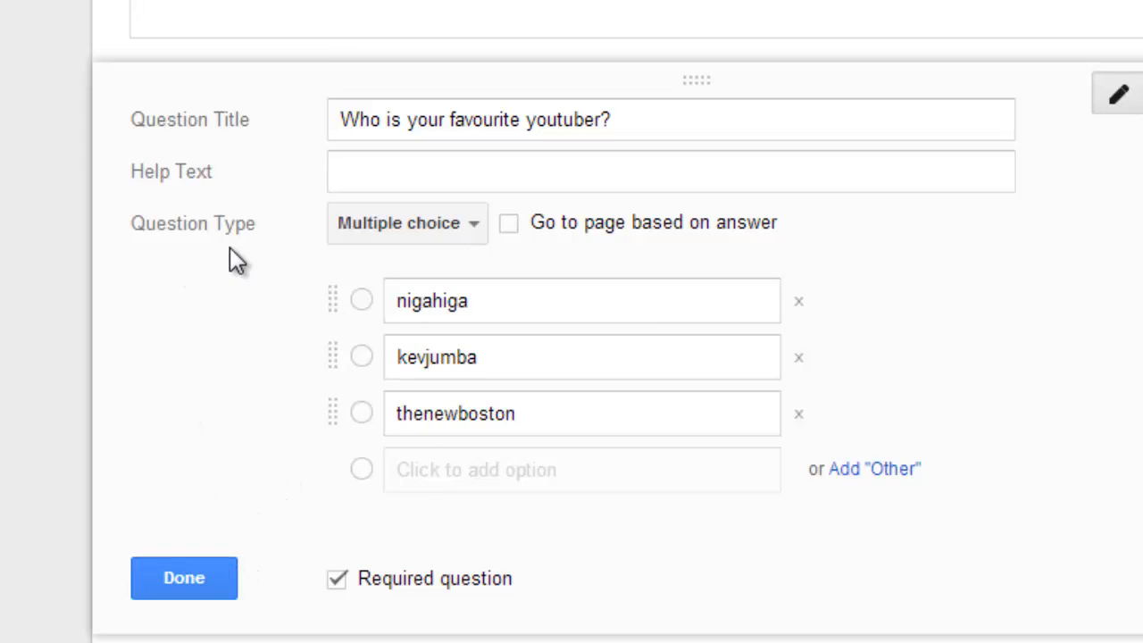
Step: Add a second question below the first, titled "how satisfied are you with youtube"
{"action": "scroll", "coordinate": [398, 317], "scroll_direction": "down", "scroll_amount": 3}
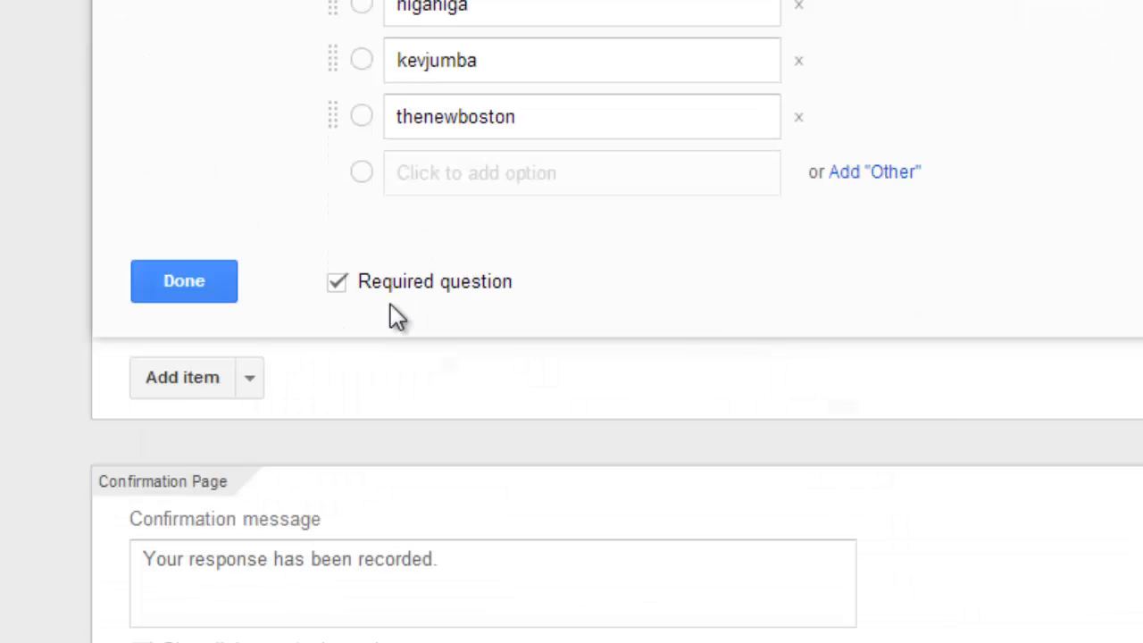
{"action": "left_click", "coordinate": [210, 384]}
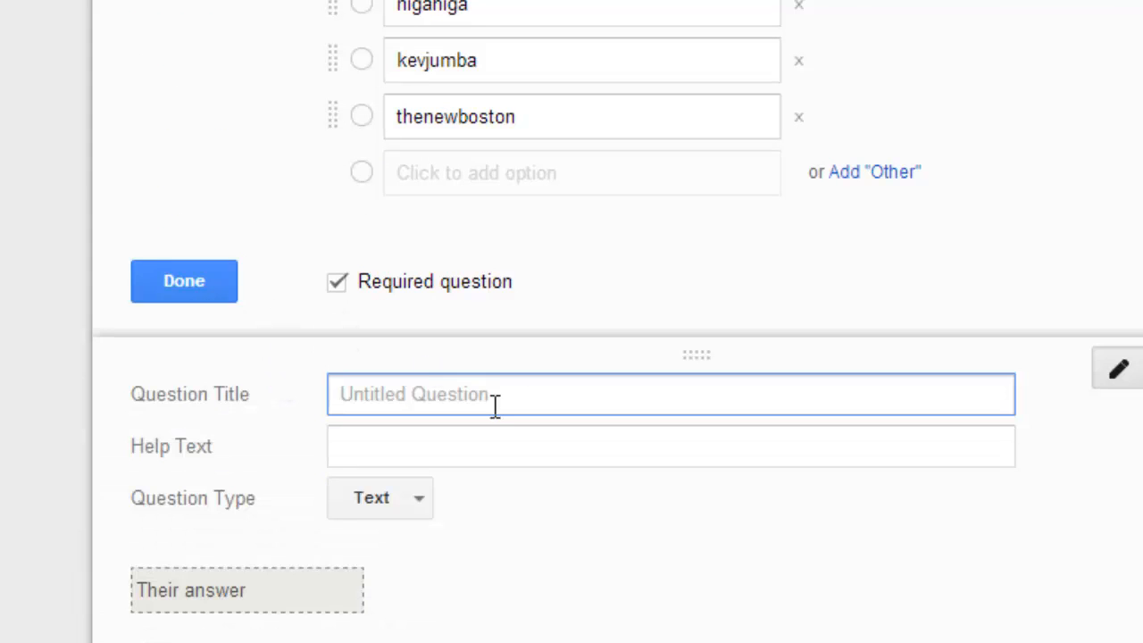
{"action": "scroll", "coordinate": [482, 375], "scroll_direction": "down", "scroll_amount": 2}
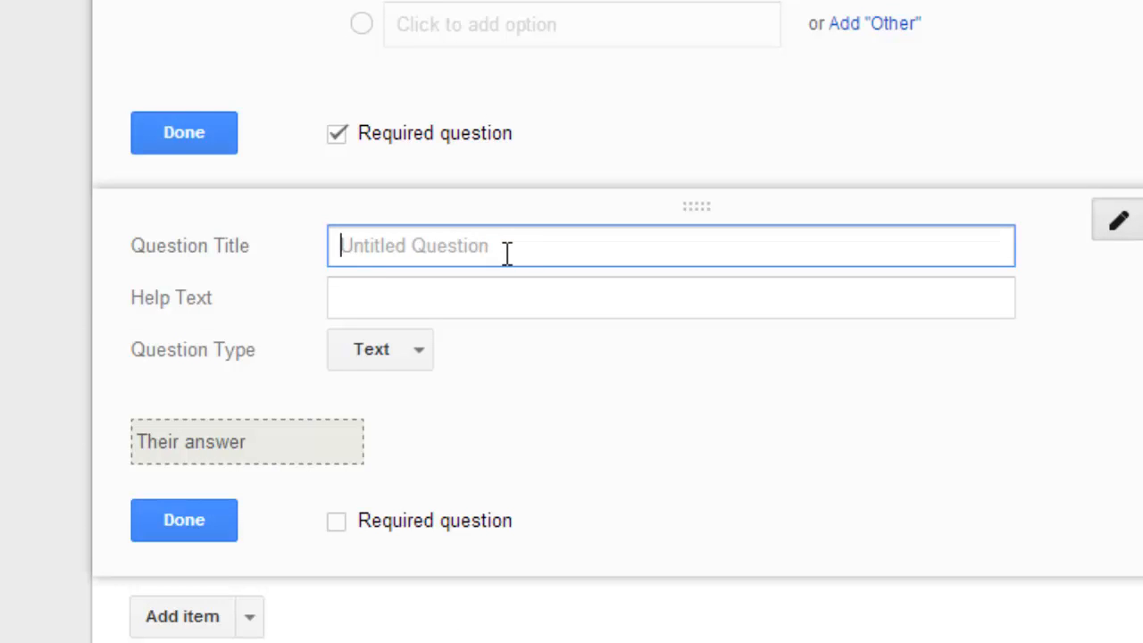
{"action": "type", "text": "how st"}
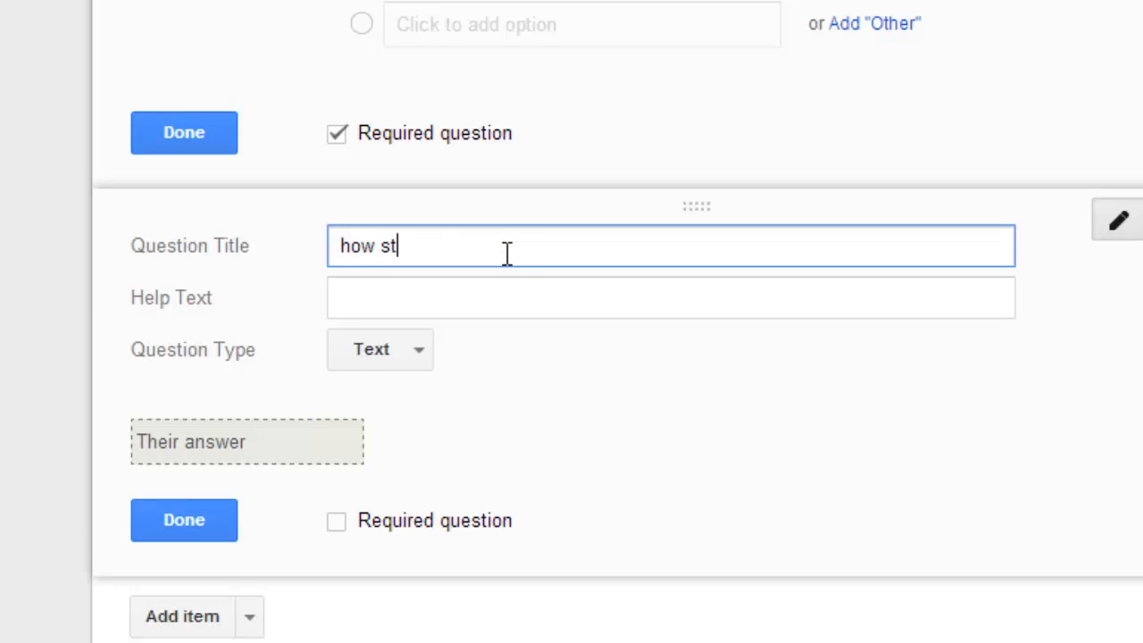
{"action": "key", "text": "BackSpace"}
{"action": "type", "text": "atisfied are "}
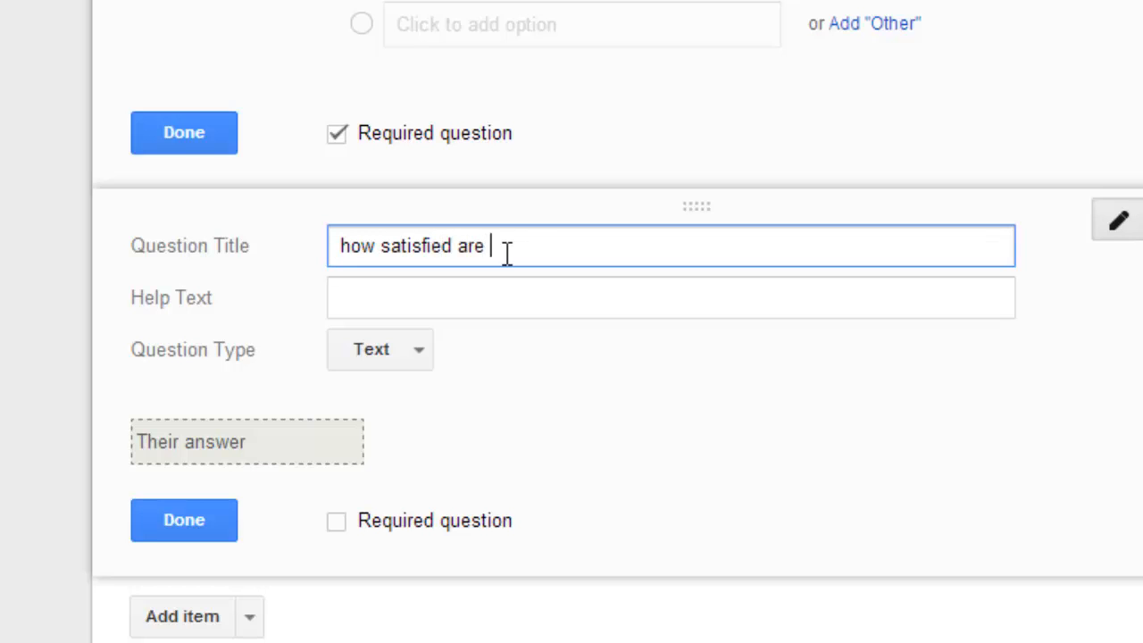
{"action": "type", "text": "you with youtube"}
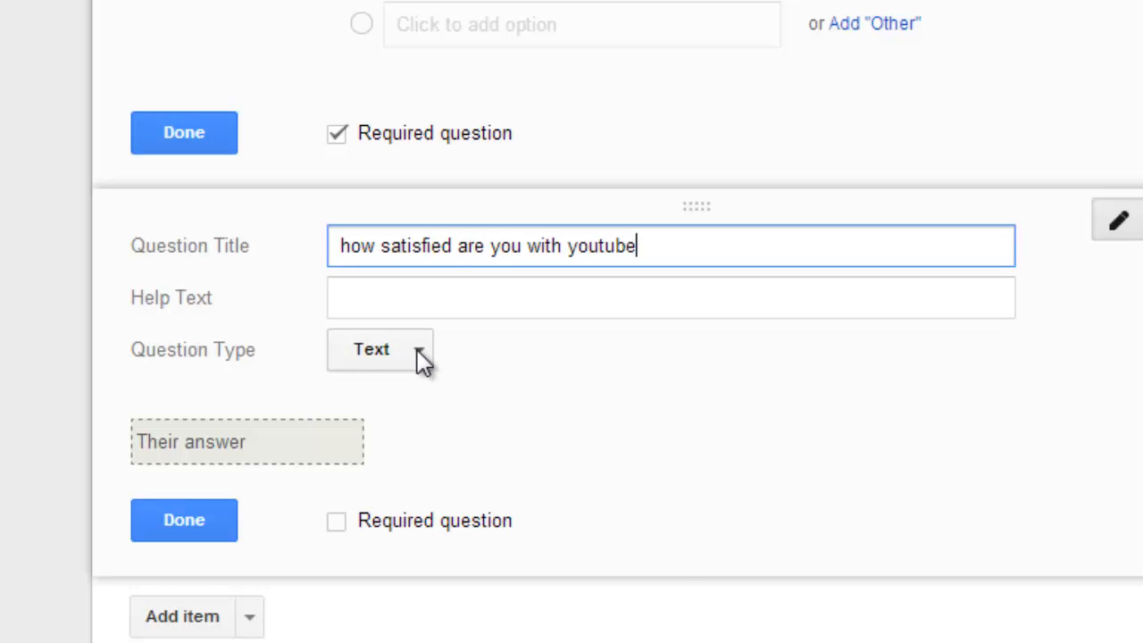
Step: Change the "how satisfied are you with youtube" question to the Scale type, ranging from 1 to 10
{"action": "left_click", "coordinate": [422, 359]}
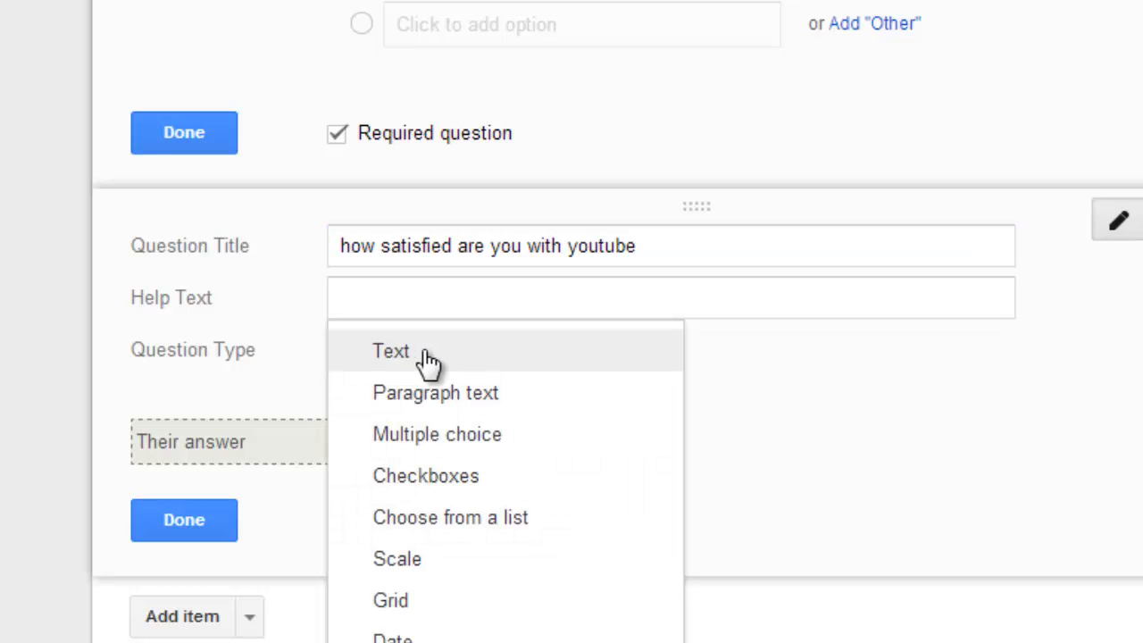
{"action": "left_click", "coordinate": [437, 561]}
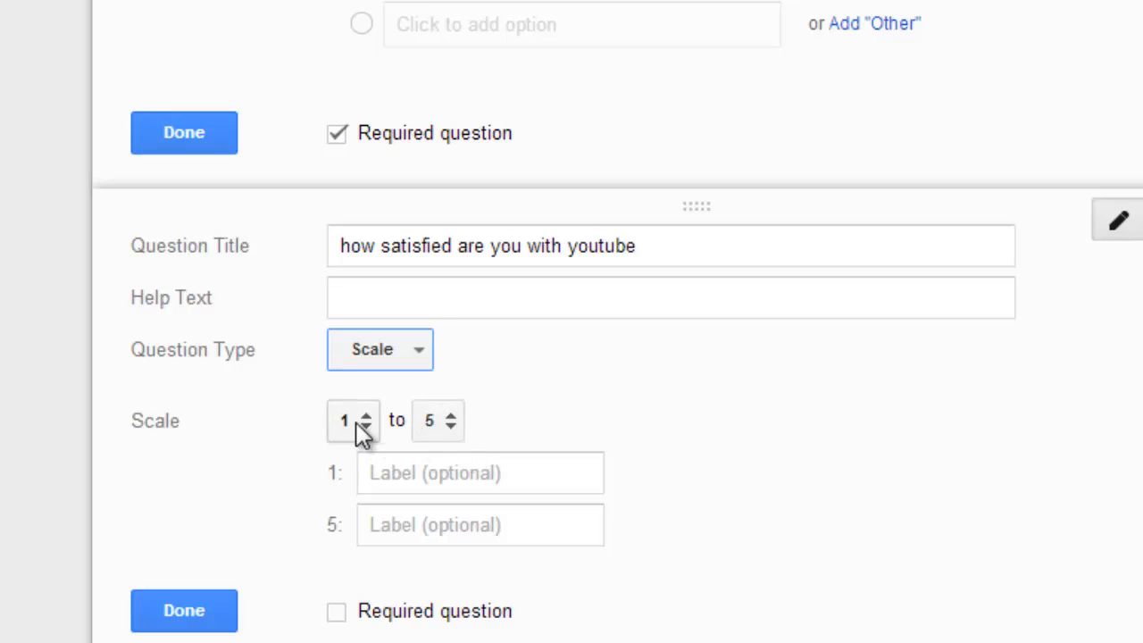
{"action": "left_click", "coordinate": [448, 418]}
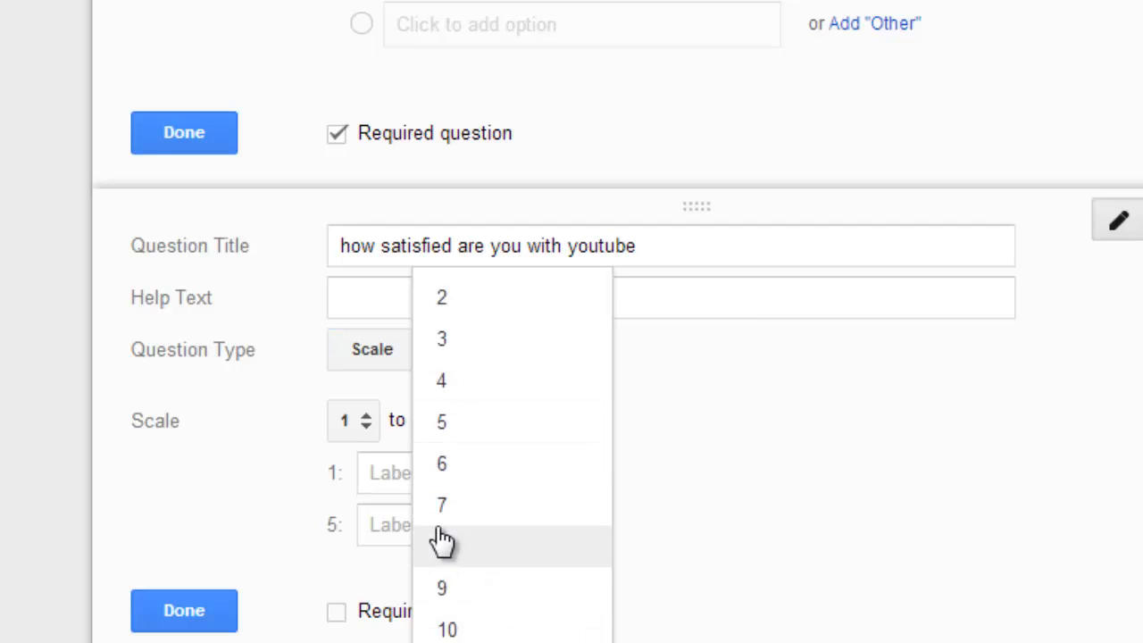
{"action": "left_click", "coordinate": [449, 630]}
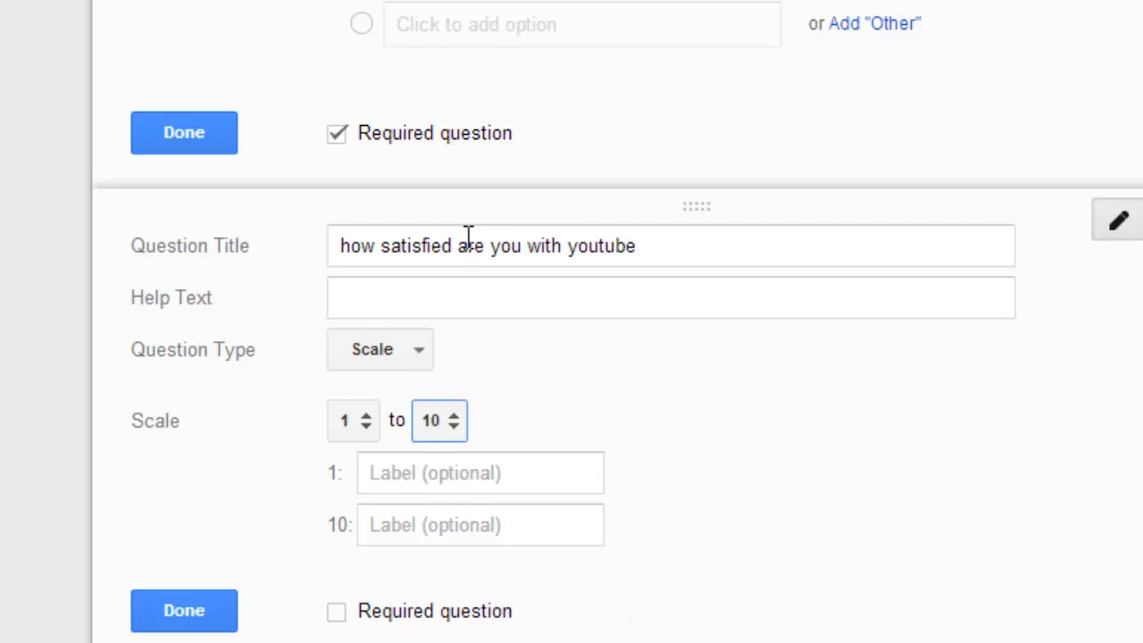
Step: Send the form by email to the recipient's address, with the form included in the message
{"action": "scroll", "coordinate": [307, 457], "scroll_direction": "down", "scroll_amount": 5}
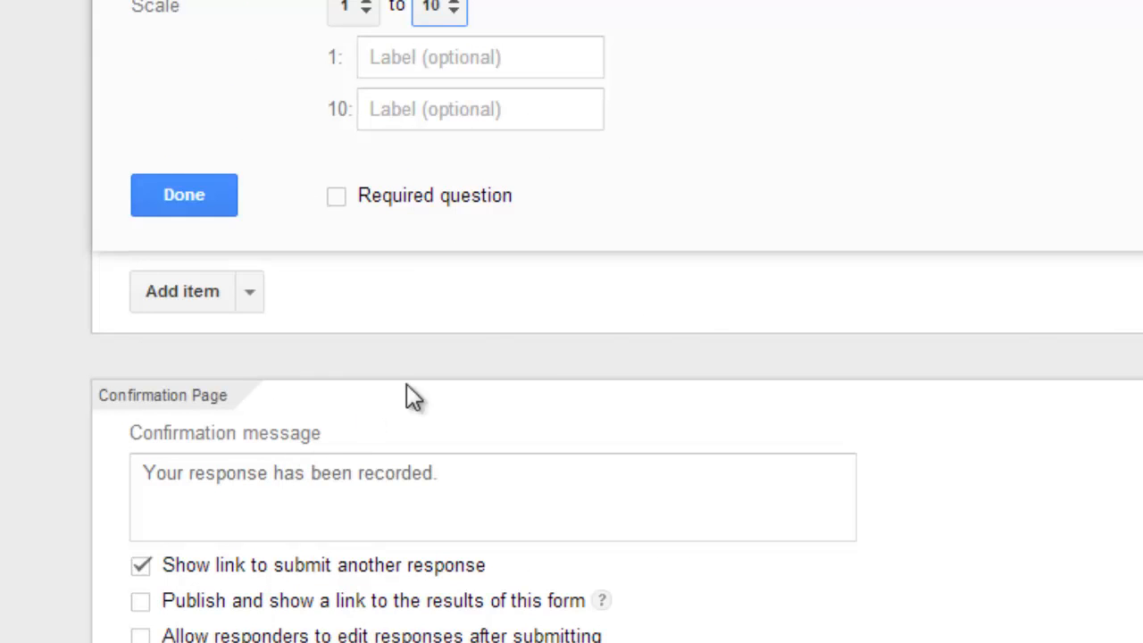
{"action": "scroll", "coordinate": [217, 614], "scroll_direction": "down", "scroll_amount": 1}
{"action": "left_click", "coordinate": [221, 606]}
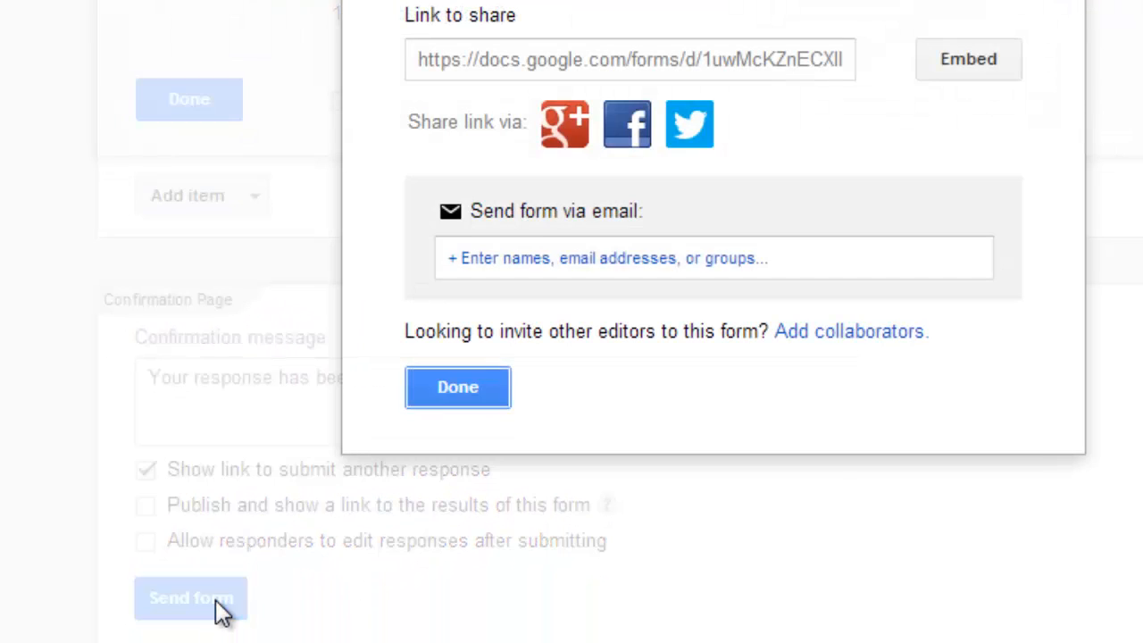
{"action": "left_click", "coordinate": [674, 256]}
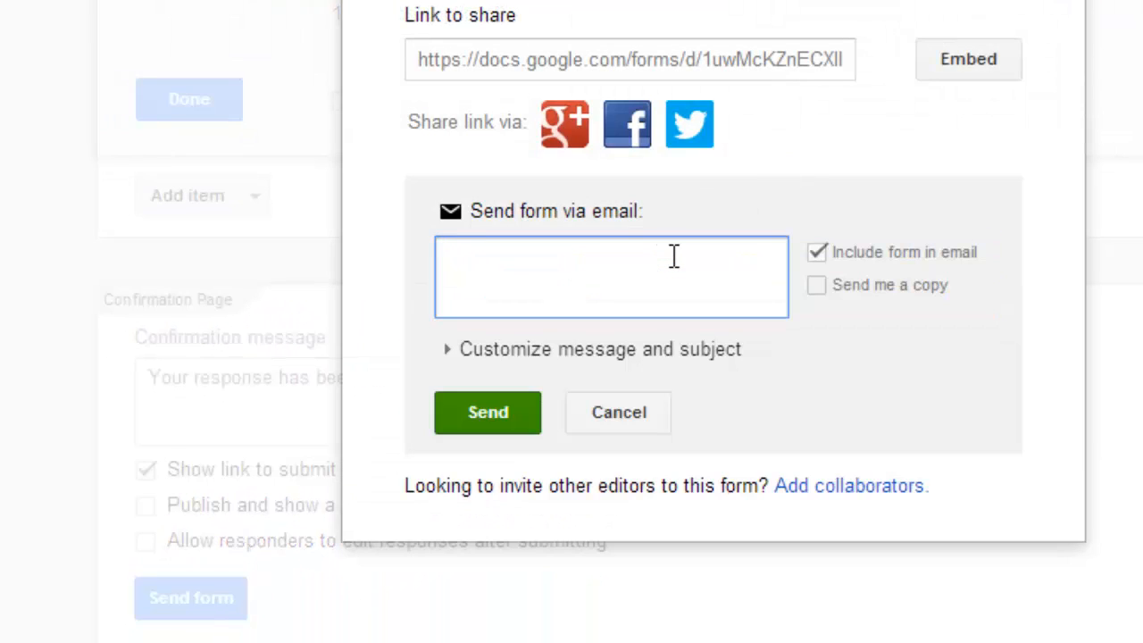
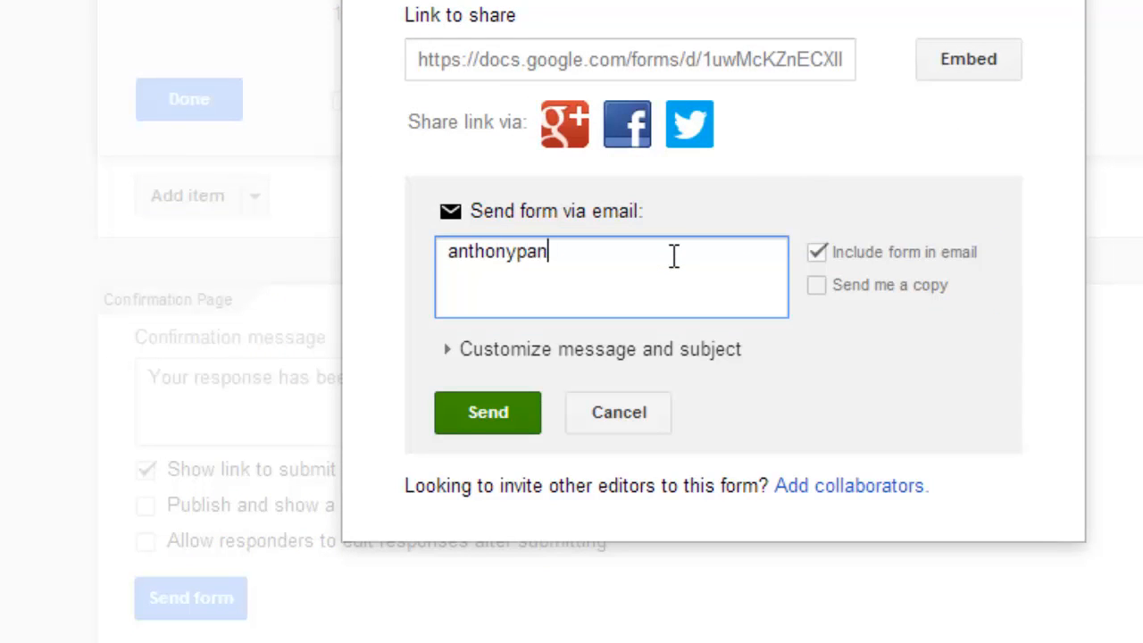
{"action": "left_click", "coordinate": [520, 413]}
{"action": "left_click", "coordinate": [518, 408]}
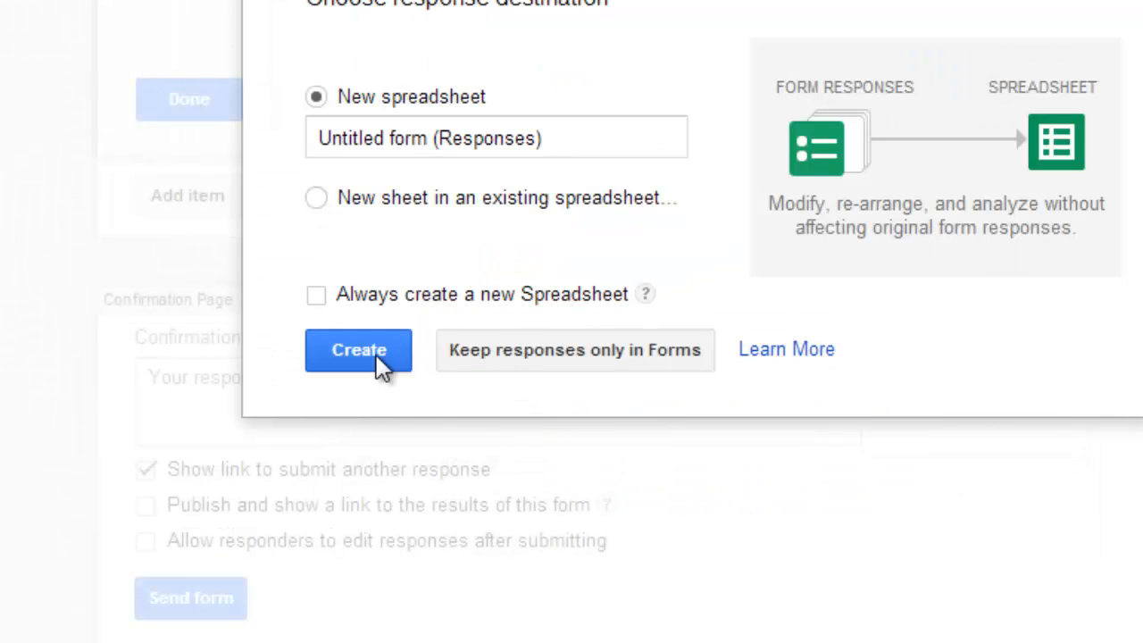
Step: Switch to the recipient's Gmail inbox and open the "Youtube questions" email to show both form questions
{"action": "left_click", "coordinate": [359, 350]}
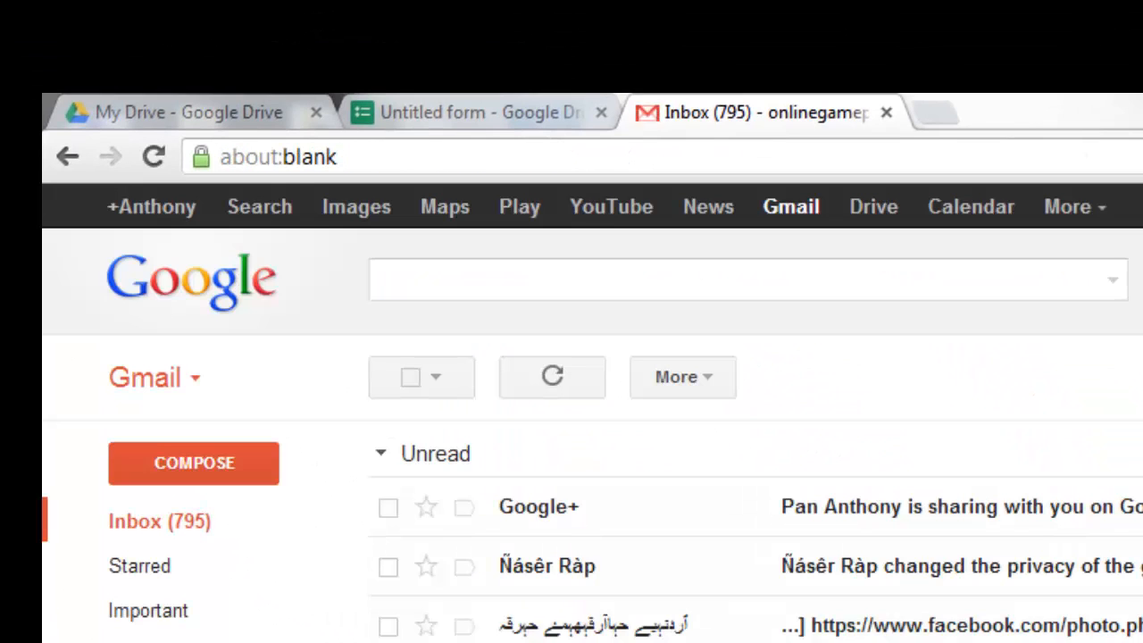
{"action": "left_click", "coordinate": [888, 111]}
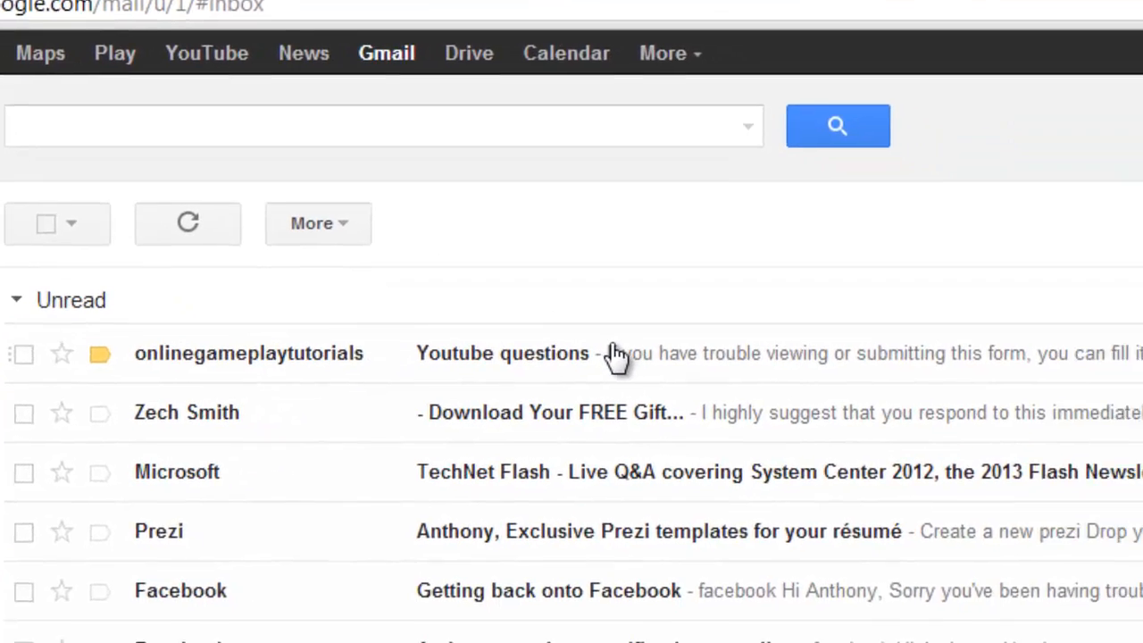
{"action": "left_click", "coordinate": [957, 506]}
{"action": "scroll", "coordinate": [242, 620], "scroll_direction": "down", "scroll_amount": 2}
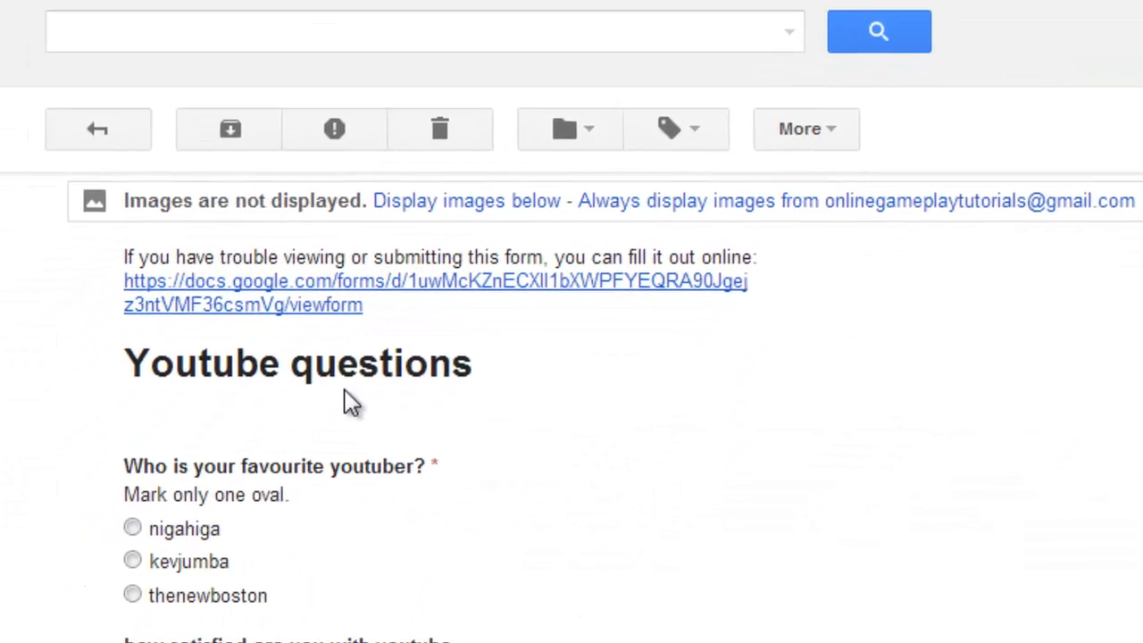
{"action": "scroll", "coordinate": [427, 295], "scroll_direction": "down", "scroll_amount": 2}
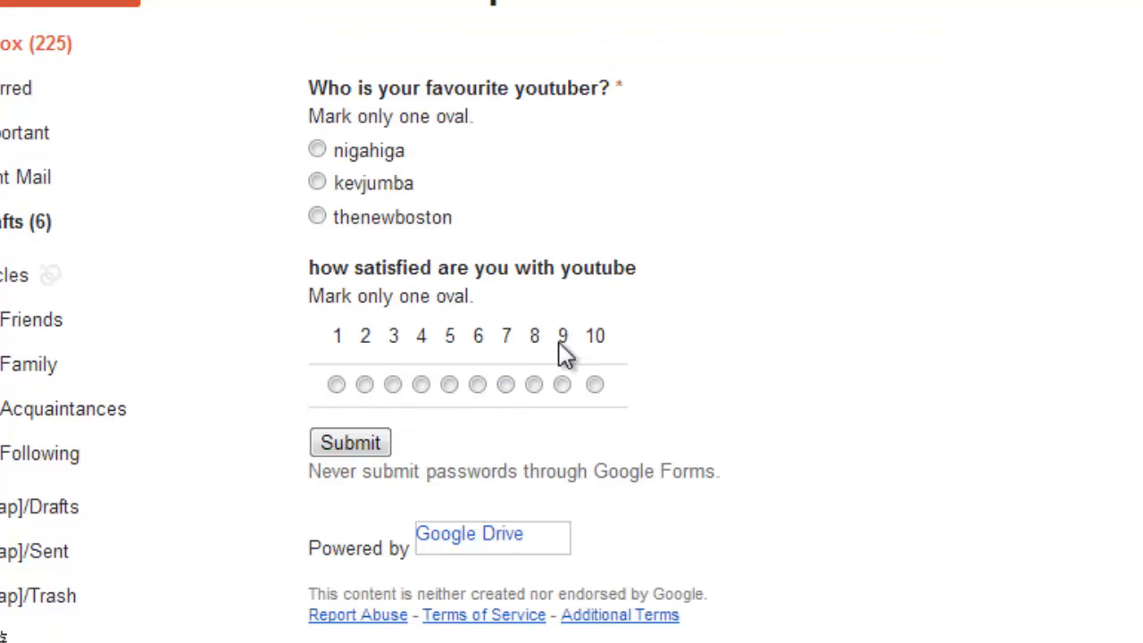
Step: Answer the emailed form with nigahiga as favourite youtuber and 8 for satisfaction, and submit the response
{"action": "left_click", "coordinate": [563, 386]}
{"action": "left_click", "coordinate": [535, 386]}
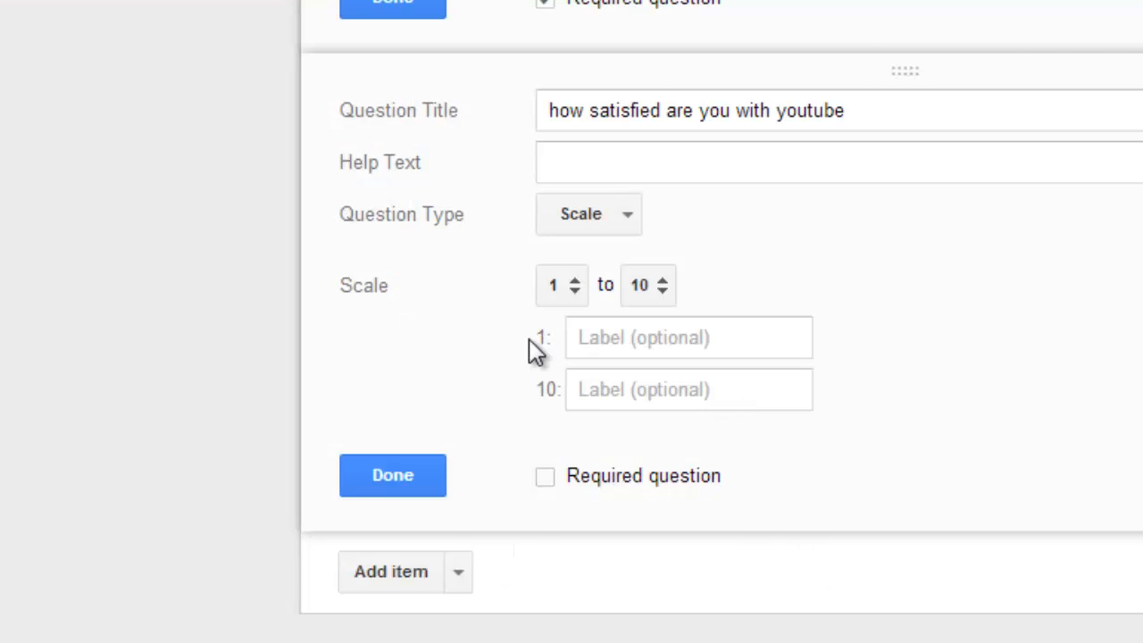
{"action": "scroll", "coordinate": [533, 344], "scroll_direction": "up", "scroll_amount": 5}
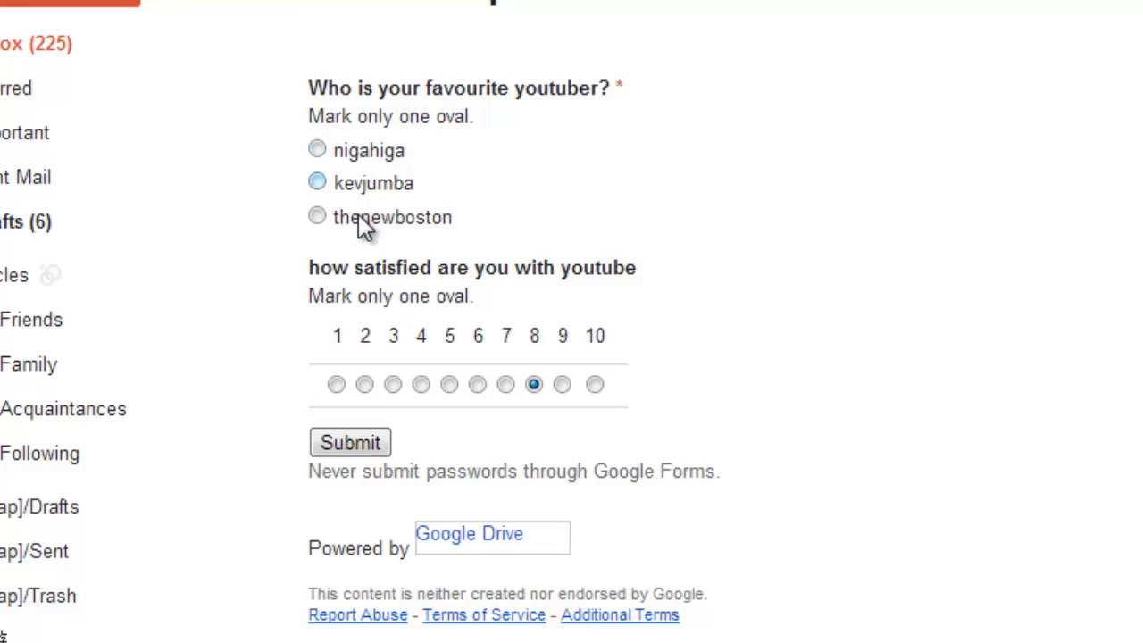
{"action": "left_click", "coordinate": [361, 443]}
{"action": "key", "text": "Return"}
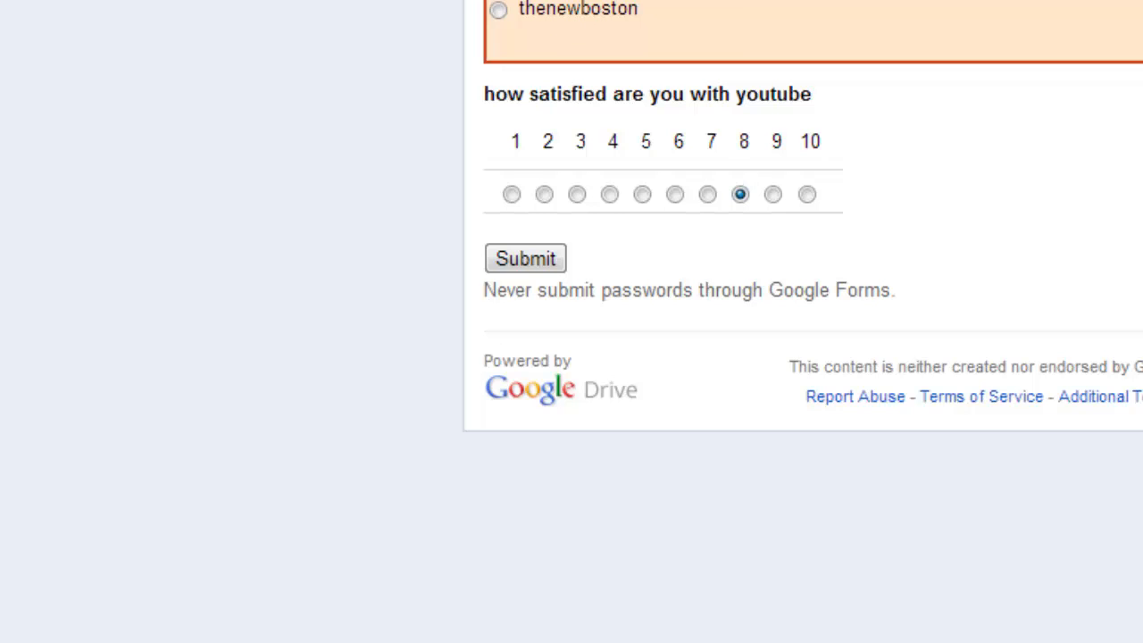
{"action": "left_click", "coordinate": [544, 257]}
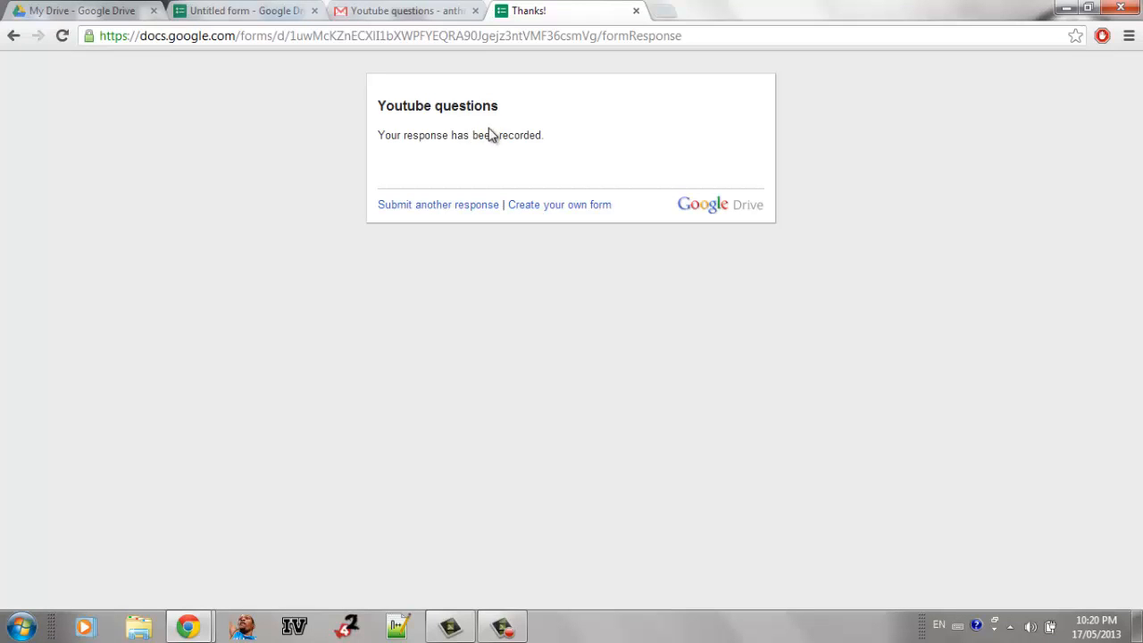
Step: Close the response page and email, and view the form's collected responses in the spreadsheet
{"action": "left_click", "coordinate": [636, 13]}
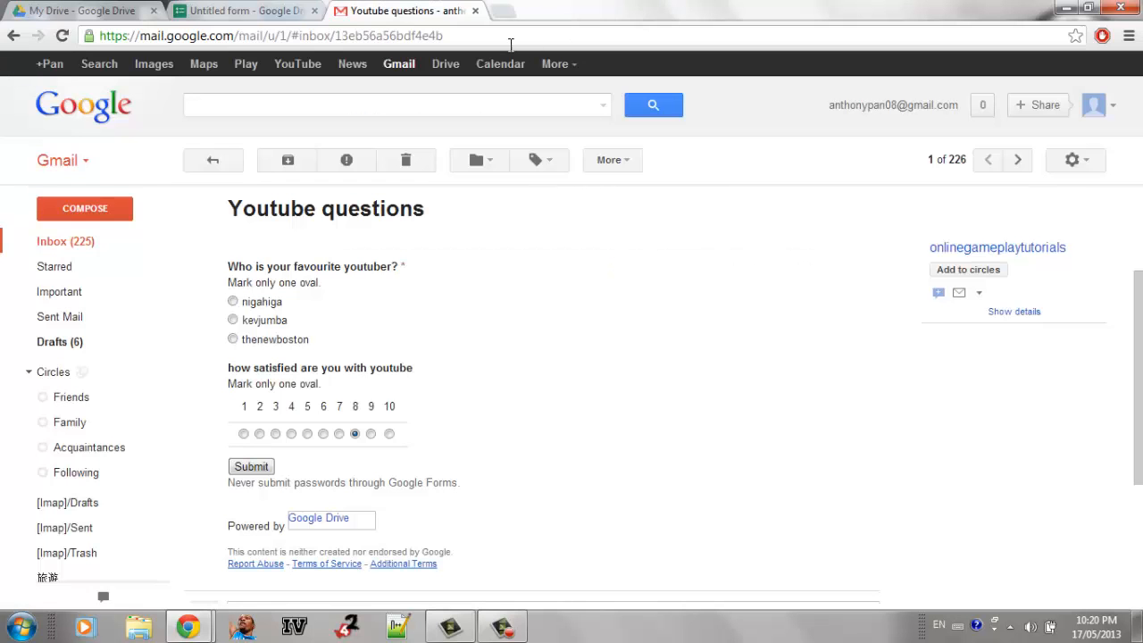
{"action": "left_click", "coordinate": [475, 11]}
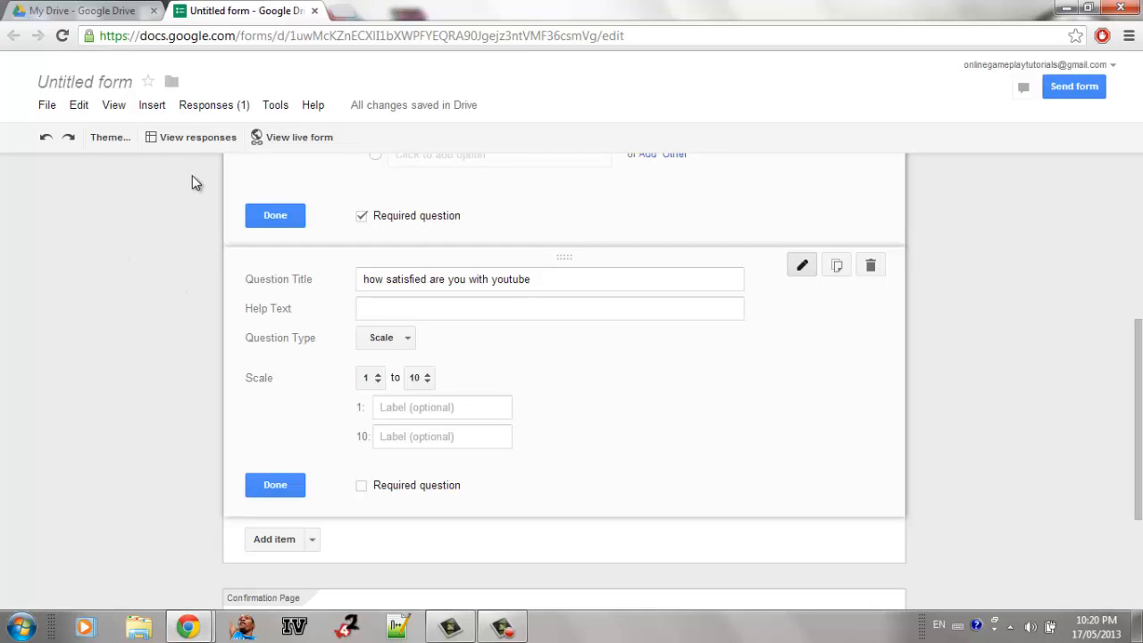
{"action": "left_click", "coordinate": [185, 143]}
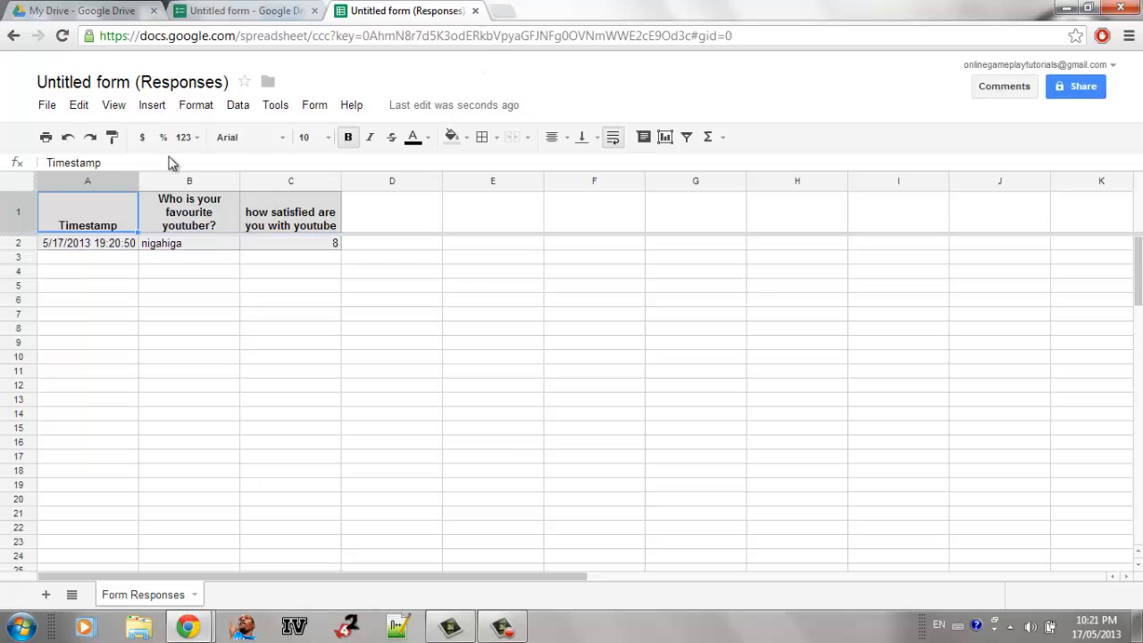
{"action": "left_click", "coordinate": [304, 11]}
Step: Open the form's summary of responses, examine the charts for both questions and the daily responses, and close the summary
{"action": "left_click", "coordinate": [214, 105]}
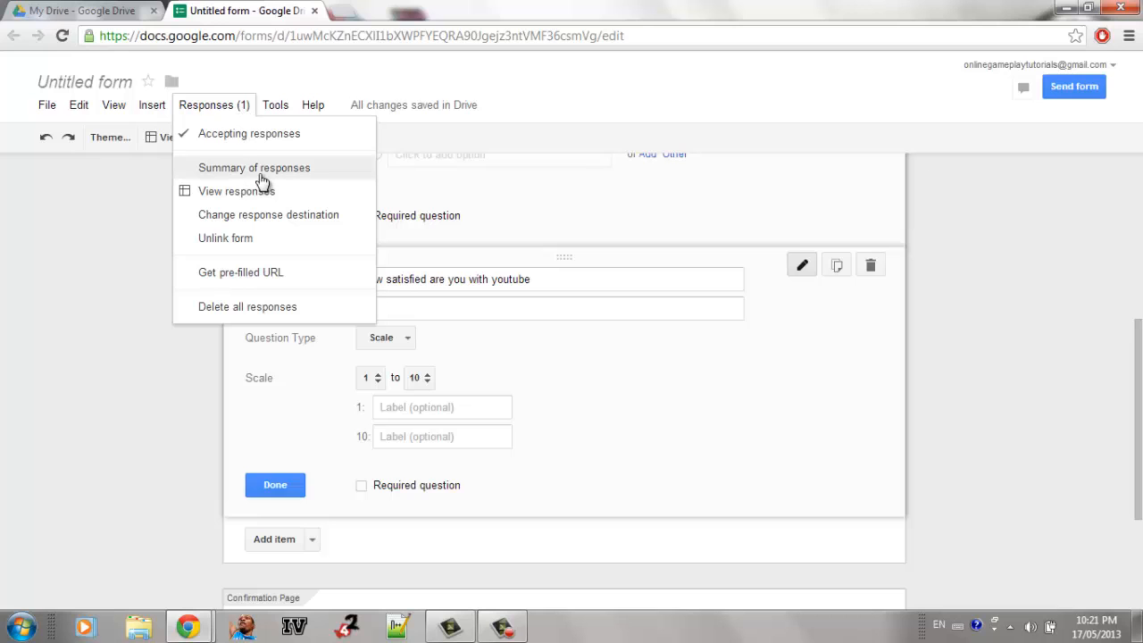
{"action": "left_click", "coordinate": [265, 170]}
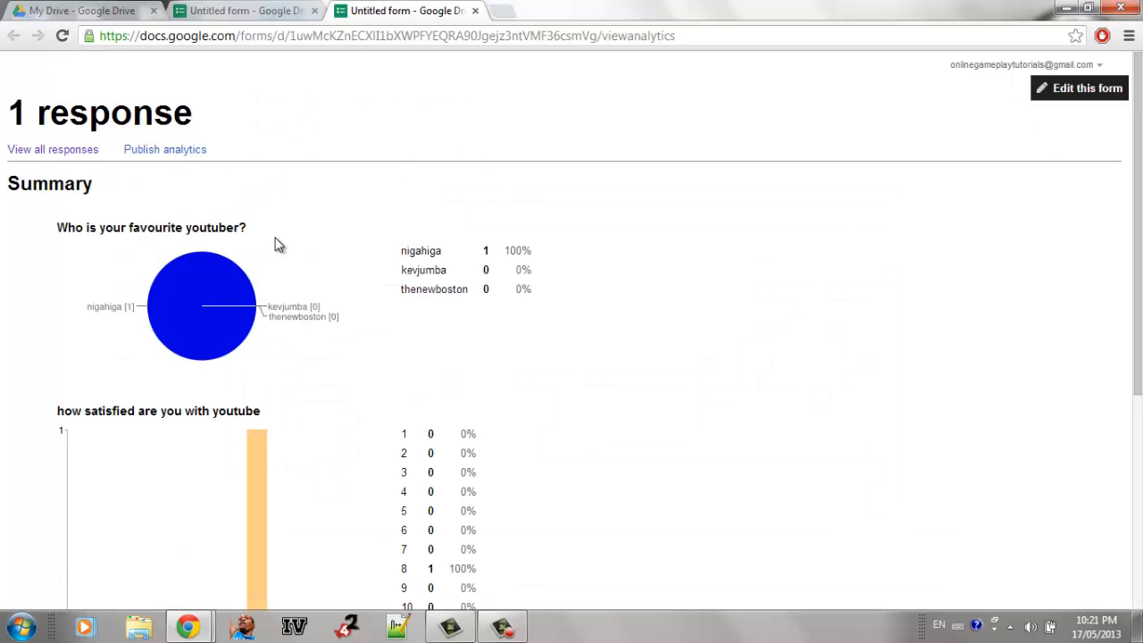
{"action": "scroll", "coordinate": [276, 242], "scroll_direction": "down", "scroll_amount": 1}
{"action": "scroll", "coordinate": [282, 181], "scroll_direction": "down", "scroll_amount": 2}
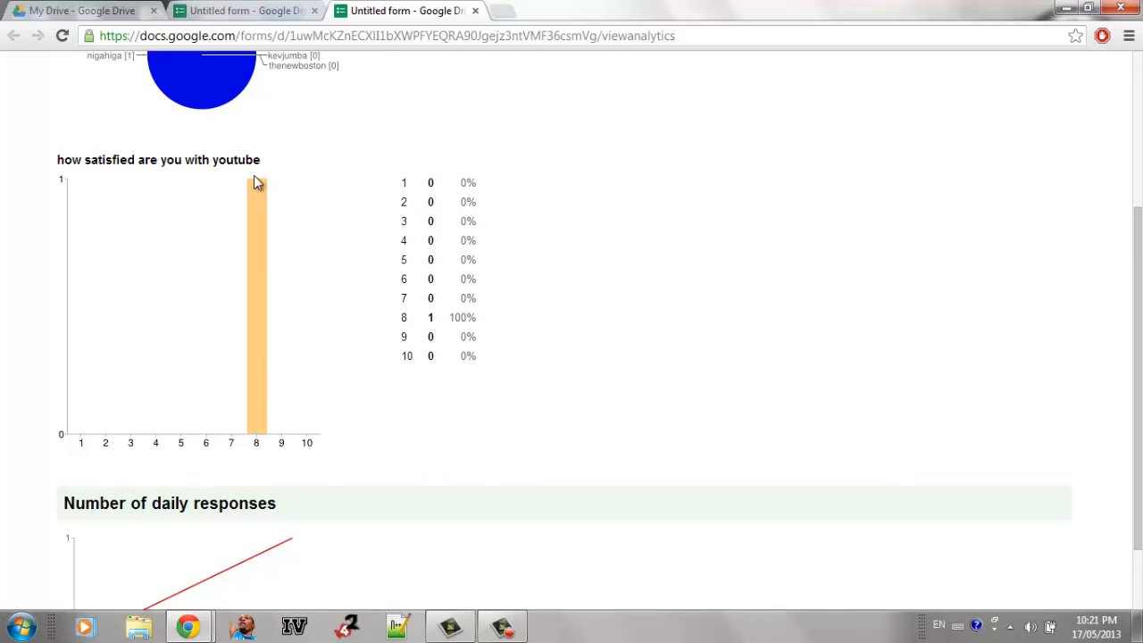
{"action": "scroll", "coordinate": [250, 183], "scroll_direction": "down", "scroll_amount": 1}
{"action": "scroll", "coordinate": [268, 313], "scroll_direction": "up", "scroll_amount": 1}
{"action": "scroll", "coordinate": [228, 255], "scroll_direction": "up", "scroll_amount": 3}
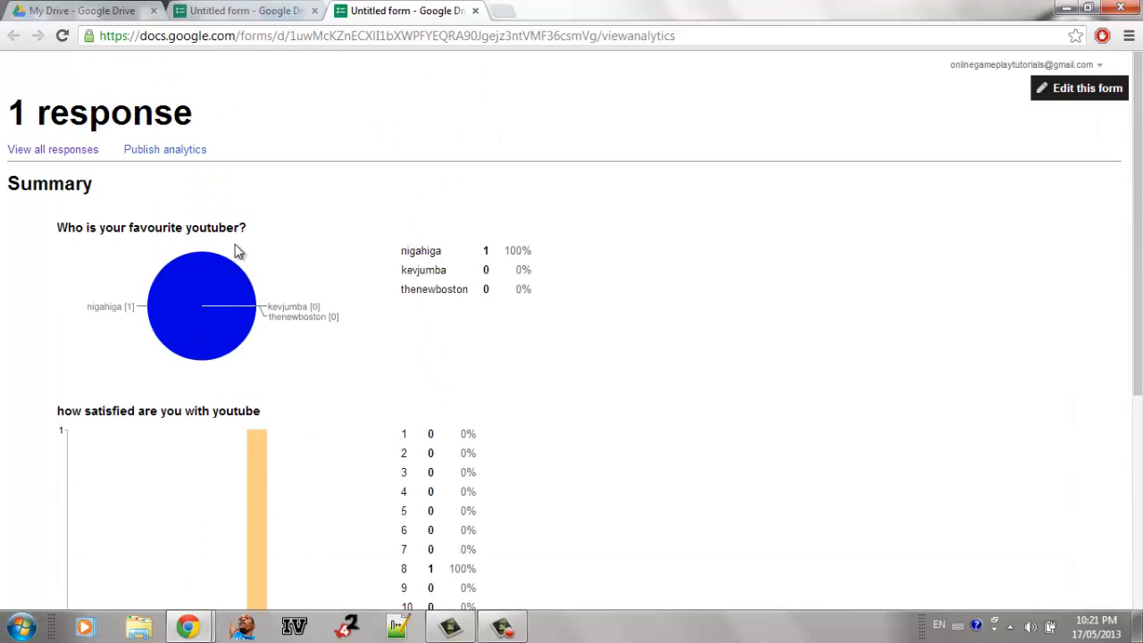
{"action": "left_click", "coordinate": [476, 11]}
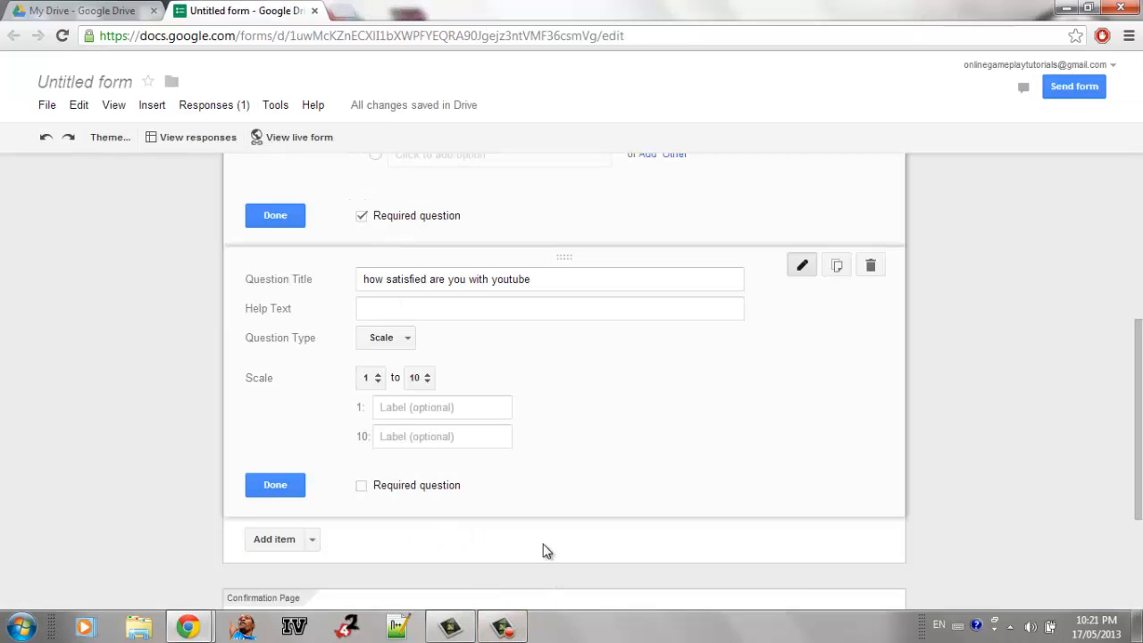
{"action": "mouse_move", "coordinate": [514, 631]}
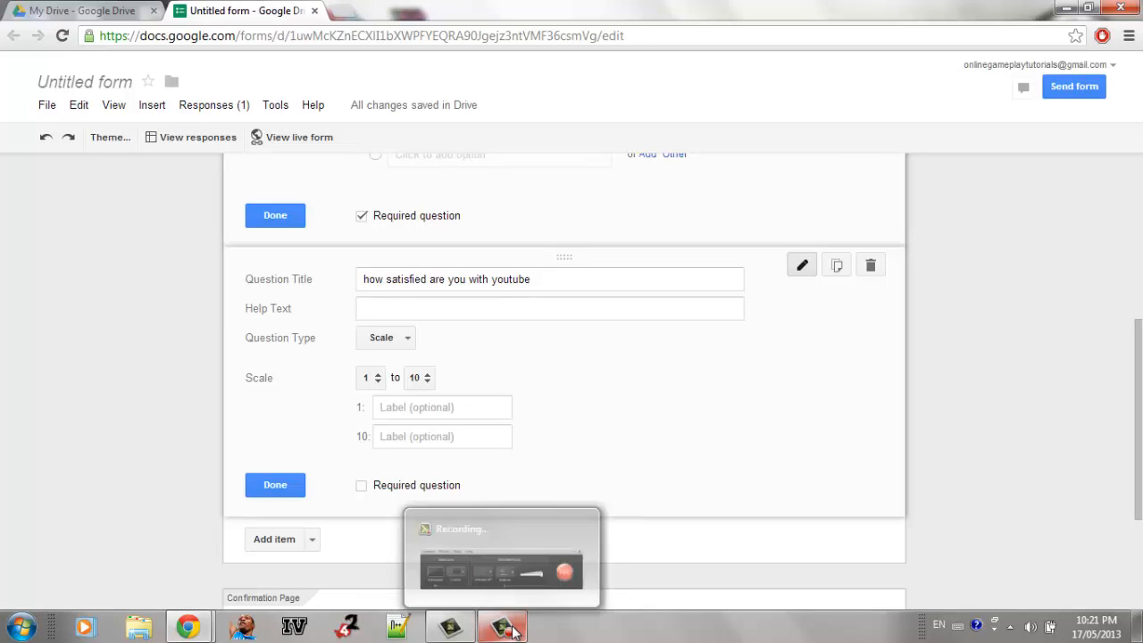